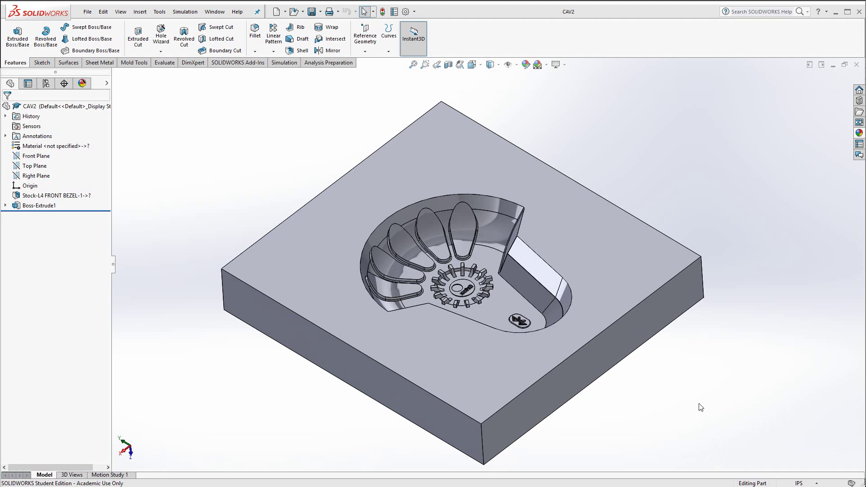
- Switch to Mastercam and open the recent SOLIDWORKS part CAV2.SLDPRT with its cavity in view
{"action": "mouse_move", "coordinate": [628, 391]}
{"action": "middle_mouse_down"}
{"action": "mouse_move", "coordinate": [632, 400]}
{"action": "mouse_move", "coordinate": [624, 386]}
{"action": "middle_mouse_up"}
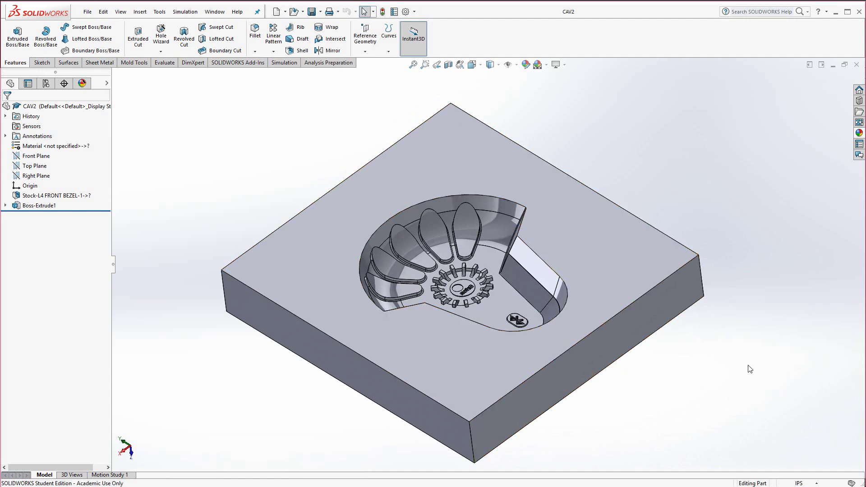
{"action": "left_click", "coordinate": [836, 13]}
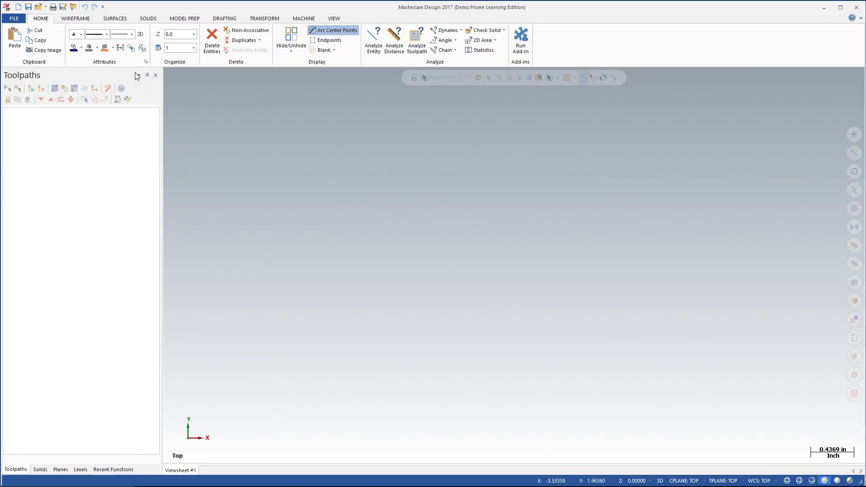
{"action": "left_click", "coordinate": [14, 21]}
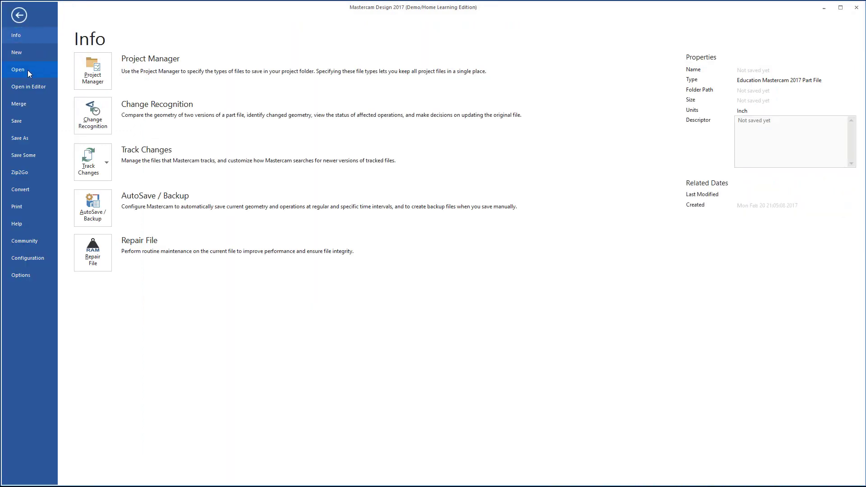
{"action": "left_click", "coordinate": [28, 69]}
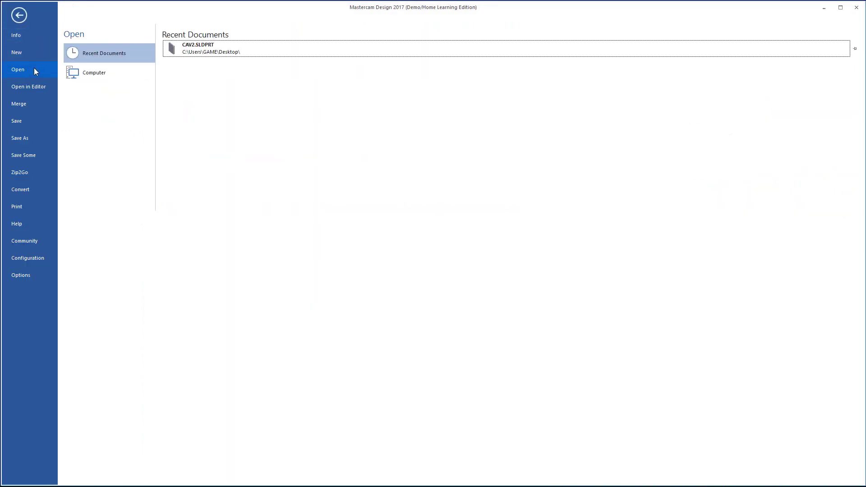
{"action": "left_click", "coordinate": [216, 53]}
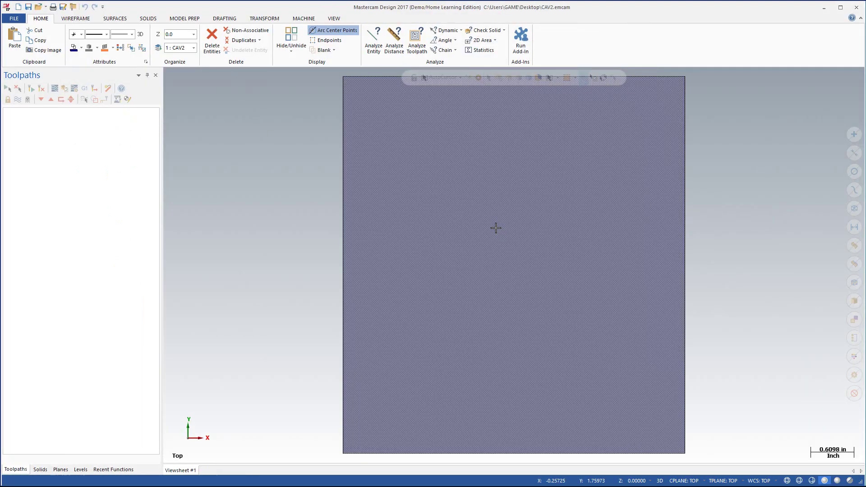
{"action": "mouse_move", "coordinate": [554, 242]}
{"action": "middle_mouse_down"}
{"action": "mouse_move", "coordinate": [539, 277]}
{"action": "mouse_move", "coordinate": [406, 340]}
{"action": "mouse_move", "coordinate": [355, 336]}
{"action": "mouse_move", "coordinate": [394, 326]}
{"action": "middle_mouse_up"}
{"action": "scroll", "coordinate": [629, 239], "scroll_direction": "up", "scroll_amount": 2}
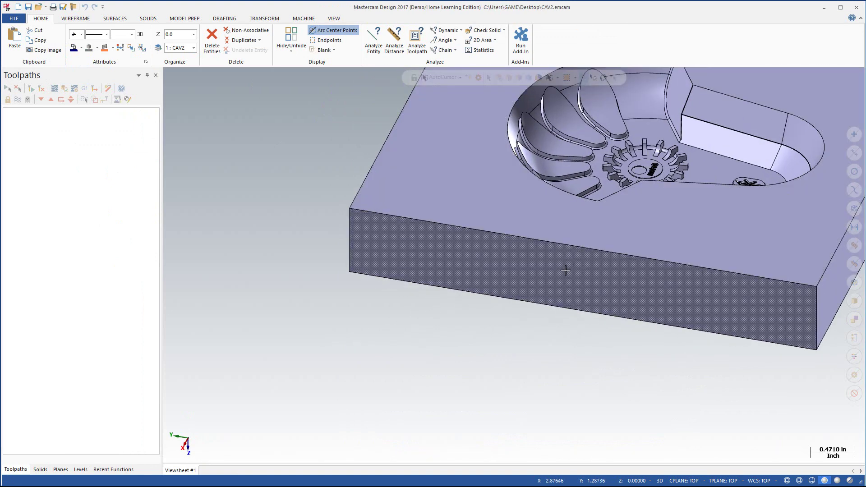
{"action": "scroll", "coordinate": [560, 254], "scroll_direction": "down", "scroll_amount": 2}
{"action": "scroll", "coordinate": [760, 168], "scroll_direction": "up", "scroll_amount": 3}
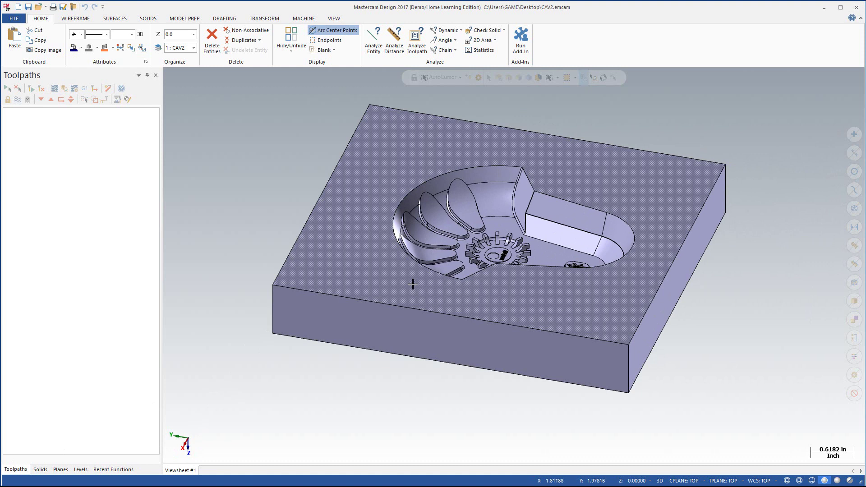
{"action": "left_click", "coordinate": [255, 18]}
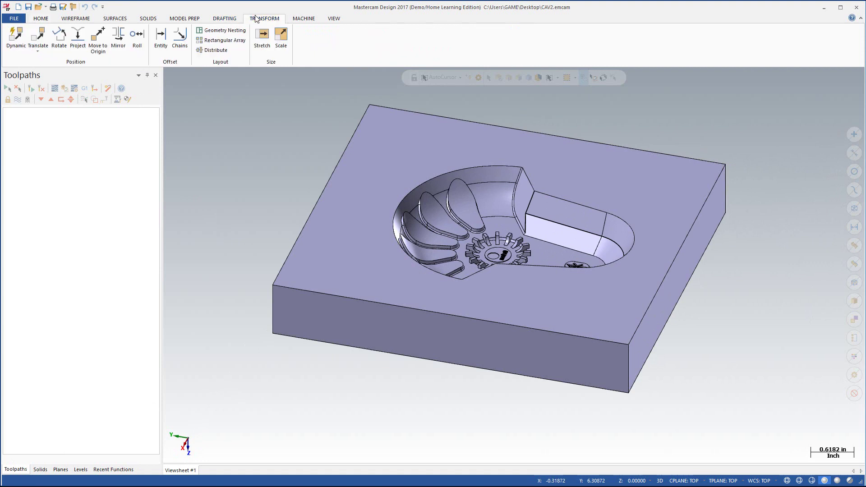
{"action": "left_click", "coordinate": [16, 41]}
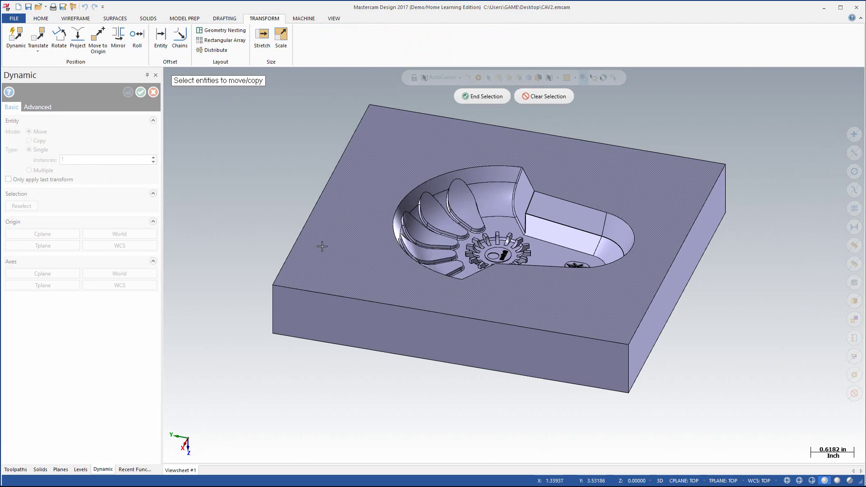
{"action": "left_click", "coordinate": [295, 269]}
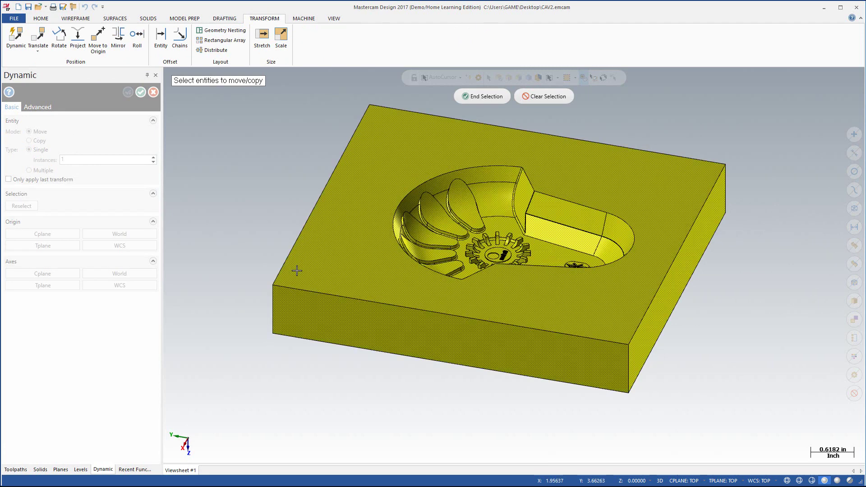
{"action": "left_click", "coordinate": [468, 97]}
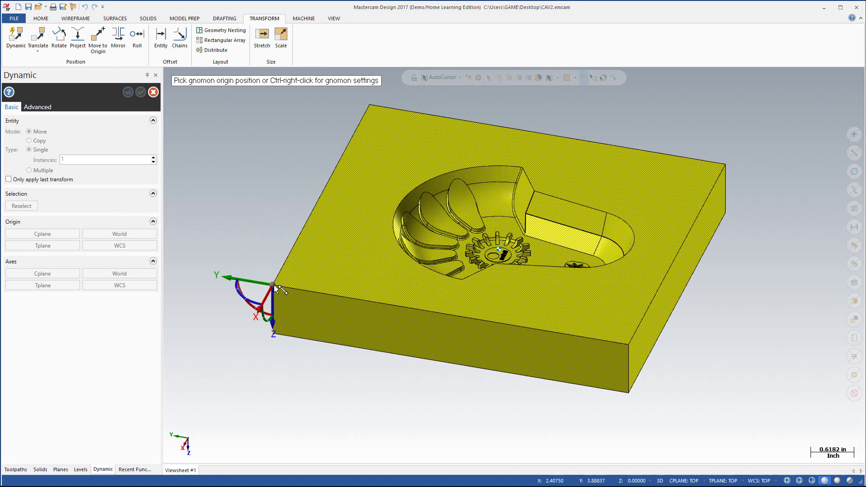
{"action": "middle_click_drag", "start_coordinate": [273, 284], "coordinate": [244, 286]}
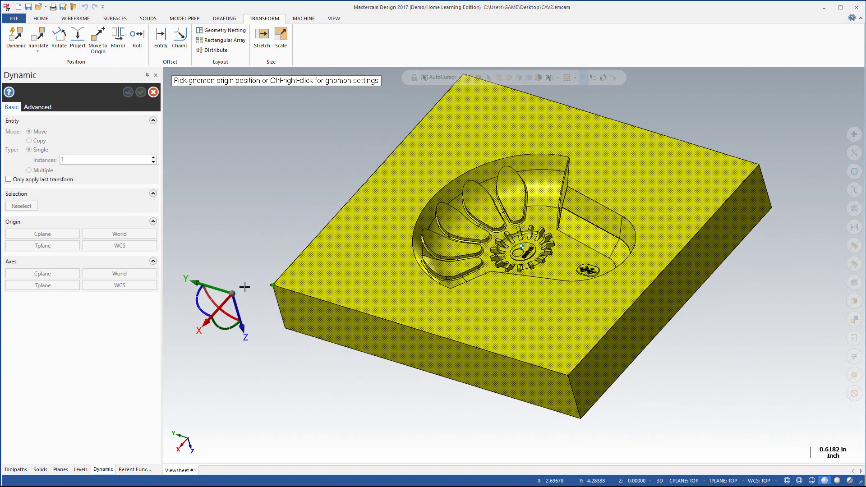
{"action": "left_click", "coordinate": [272, 285]}
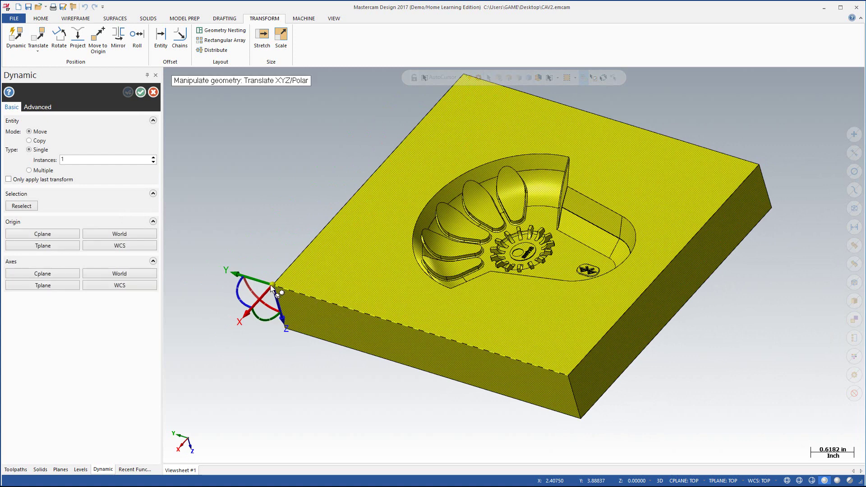
{"action": "left_click", "coordinate": [261, 321]}
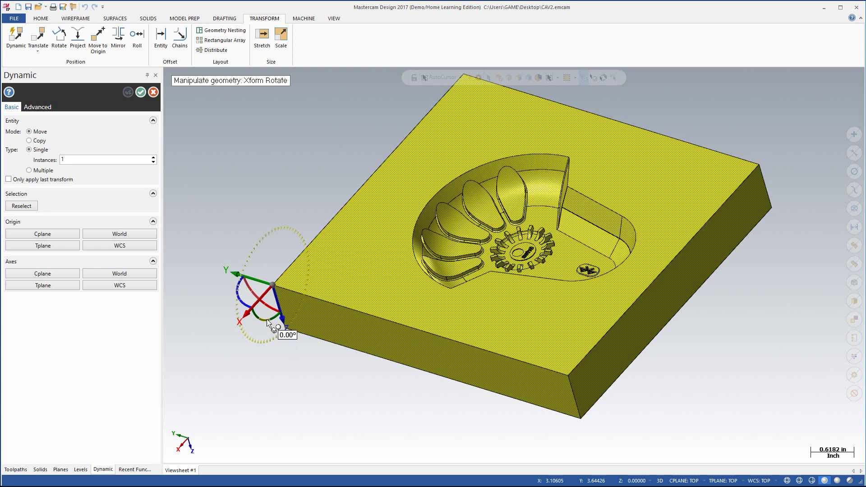
{"action": "left_click", "coordinate": [267, 320]}
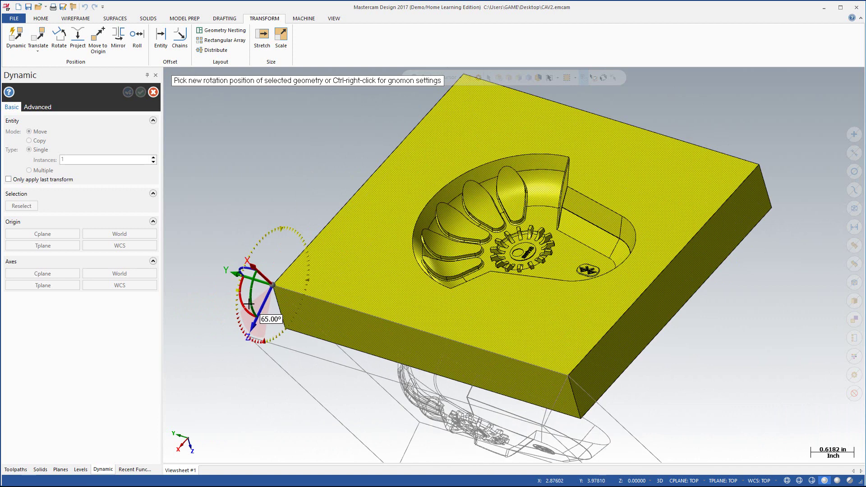
{"action": "left_click", "coordinate": [249, 303]}
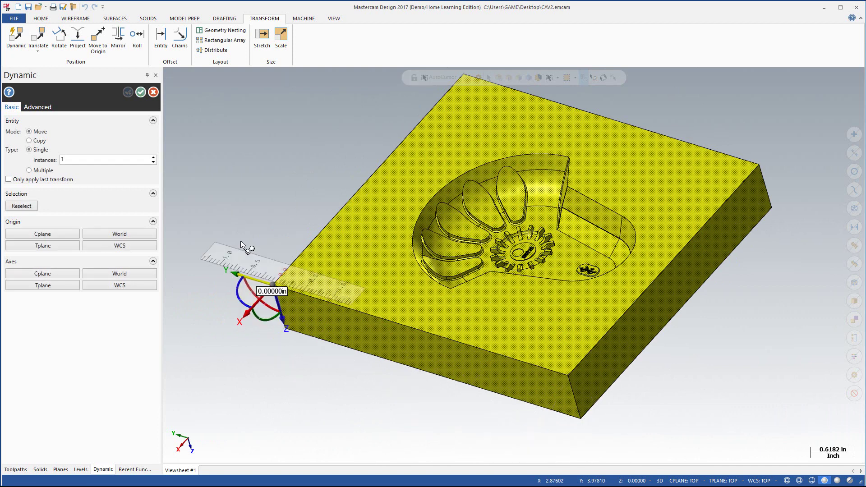
{"action": "left_click", "coordinate": [154, 93]}
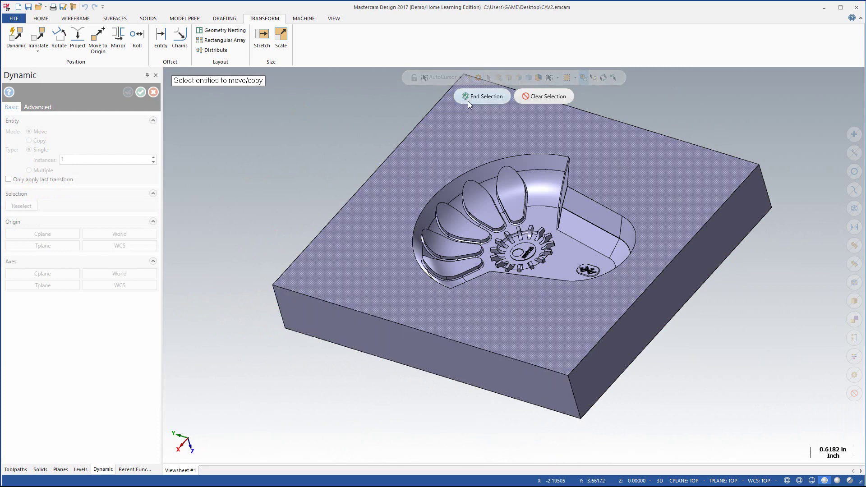
- Rotate the cavity solid 180° about the Y axis with Dynamic transform, placing the gnomon origin on the block's nearest cavity-face corner
{"action": "left_click", "coordinate": [429, 167]}
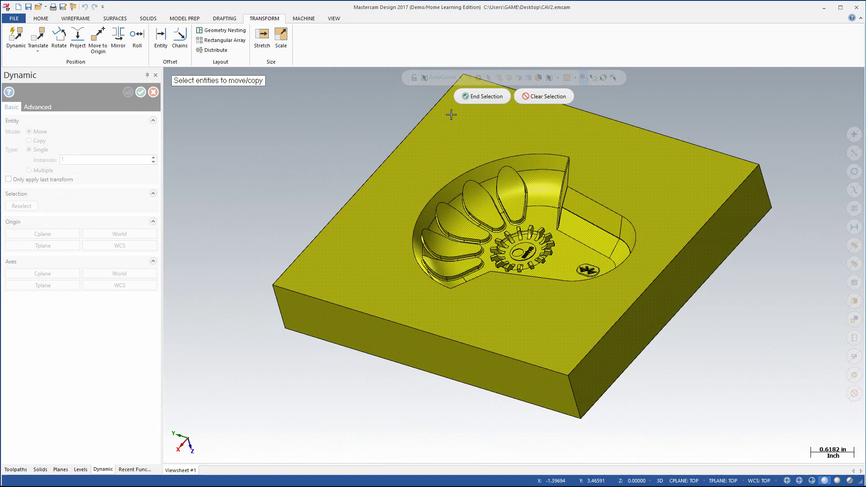
{"action": "left_click", "coordinate": [467, 98]}
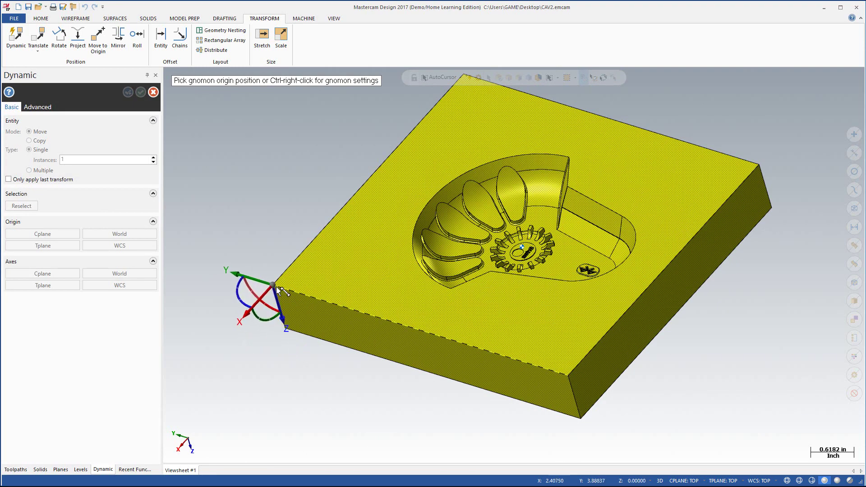
{"action": "left_click", "coordinate": [274, 287]}
{"action": "left_click", "coordinate": [244, 298]}
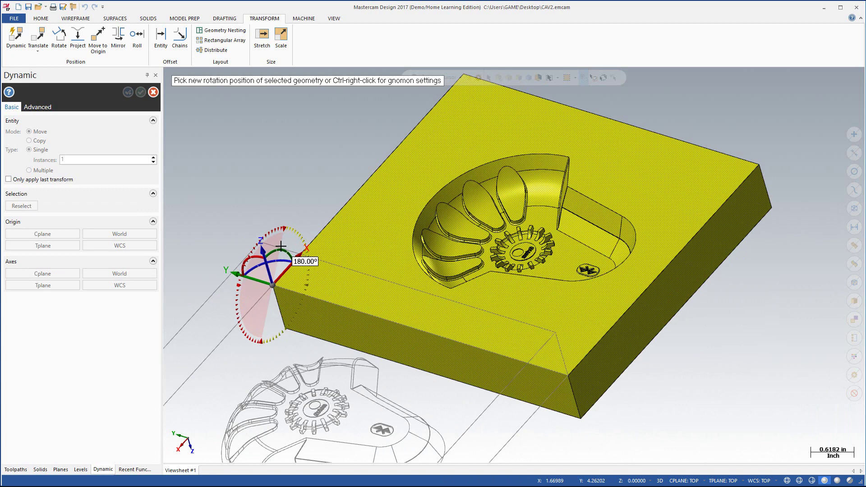
{"action": "left_click", "coordinate": [280, 247]}
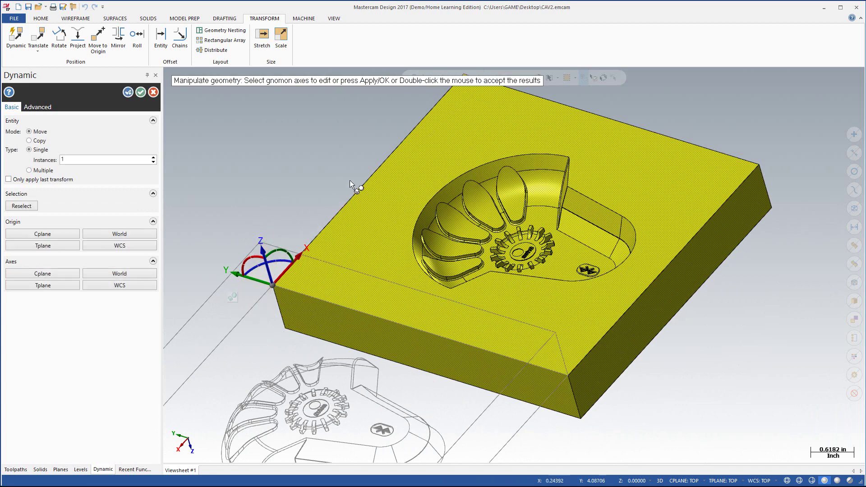
{"action": "left_click", "coordinate": [140, 92]}
- Examine the flipped block from the cavity side to check its orientation against the axes
{"action": "scroll", "coordinate": [431, 275], "scroll_direction": "up", "scroll_amount": 1}
{"action": "scroll", "coordinate": [421, 290], "scroll_direction": "down", "scroll_amount": 3}
{"action": "scroll", "coordinate": [202, 426], "scroll_direction": "down", "scroll_amount": 1}
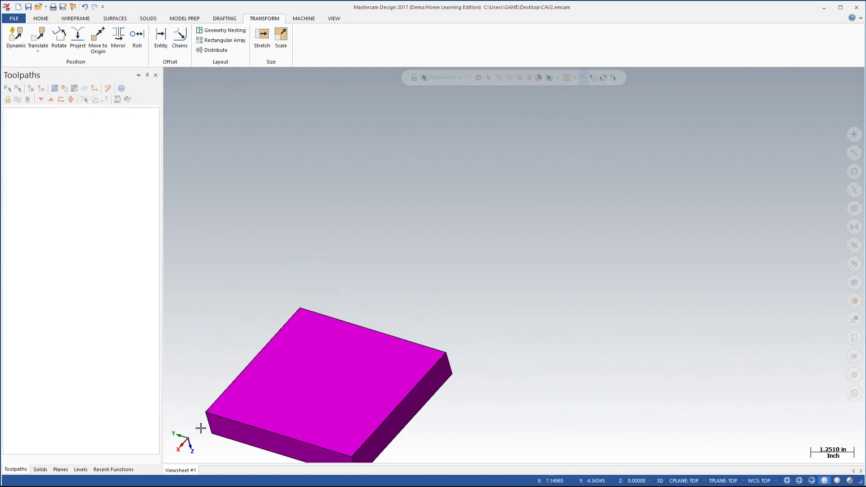
{"action": "scroll", "coordinate": [215, 441], "scroll_direction": "up", "scroll_amount": 4}
{"action": "mouse_move", "coordinate": [522, 236]}
{"action": "middle_mouse_down"}
{"action": "mouse_move", "coordinate": [419, 306]}
{"action": "mouse_move", "coordinate": [262, 243]}
{"action": "mouse_move", "coordinate": [180, 251]}
{"action": "mouse_move", "coordinate": [174, 244]}
{"action": "middle_mouse_up"}
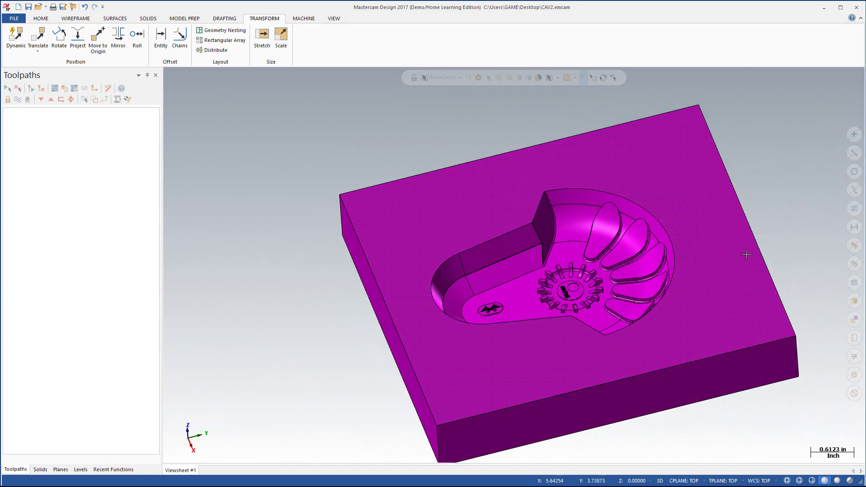
{"action": "middle_click_drag", "start_coordinate": [750, 258], "coordinate": [479, 162]}
{"action": "left_click_drag", "start_coordinate": [205, 74], "coordinate": [247, 128]}
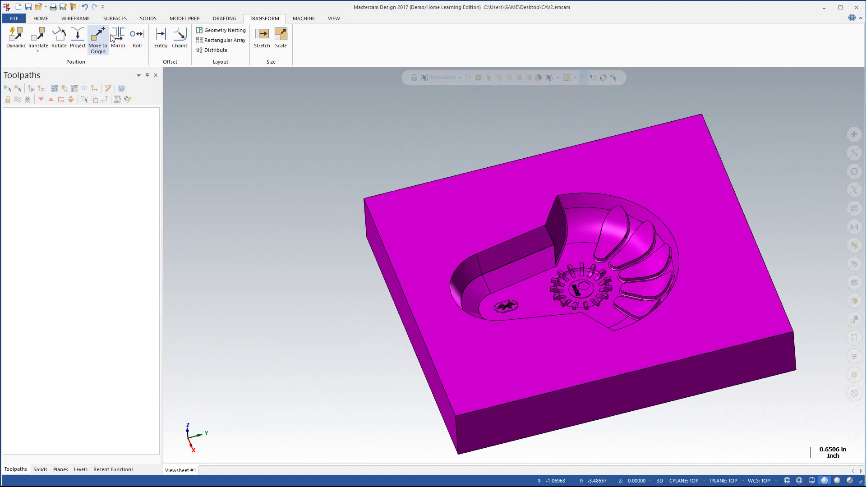
- Review the available mill machine definitions, such as MILL 3 - AXIS HMC MM, without adding any to the machine list
{"action": "left_click", "coordinate": [303, 19]}
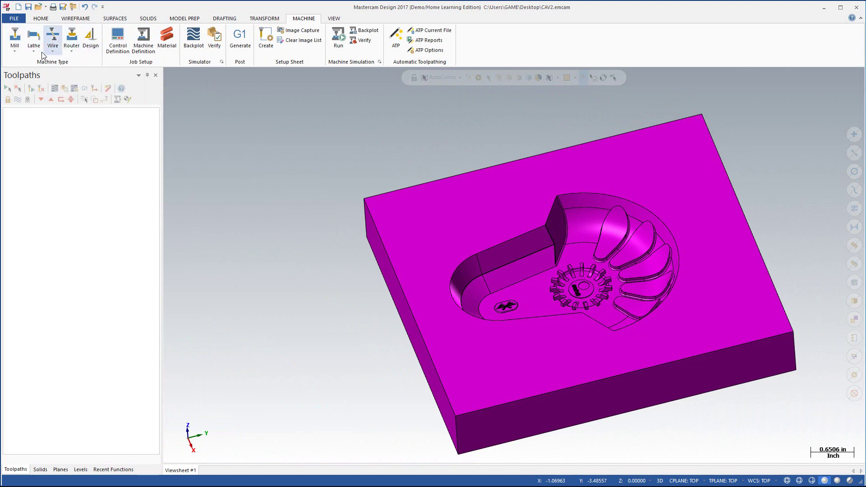
{"action": "left_click", "coordinate": [16, 52]}
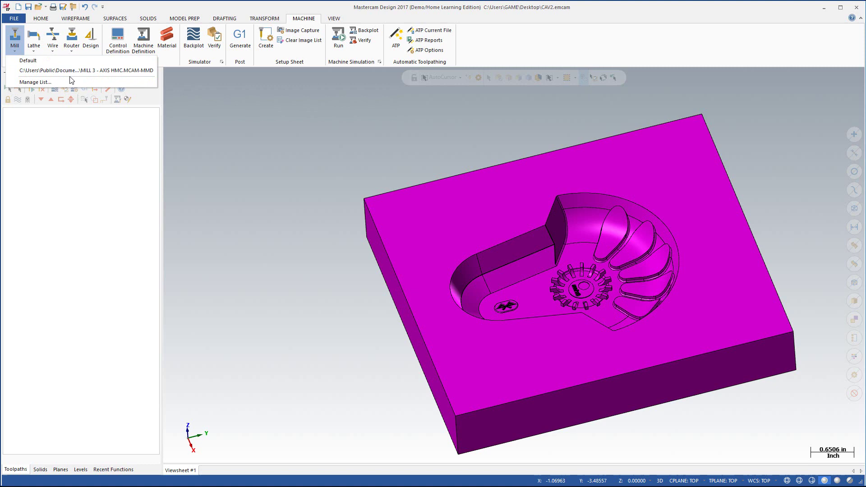
{"action": "left_click", "coordinate": [36, 83]}
{"action": "left_click_drag", "start_coordinate": [94, 64], "coordinate": [261, 140]}
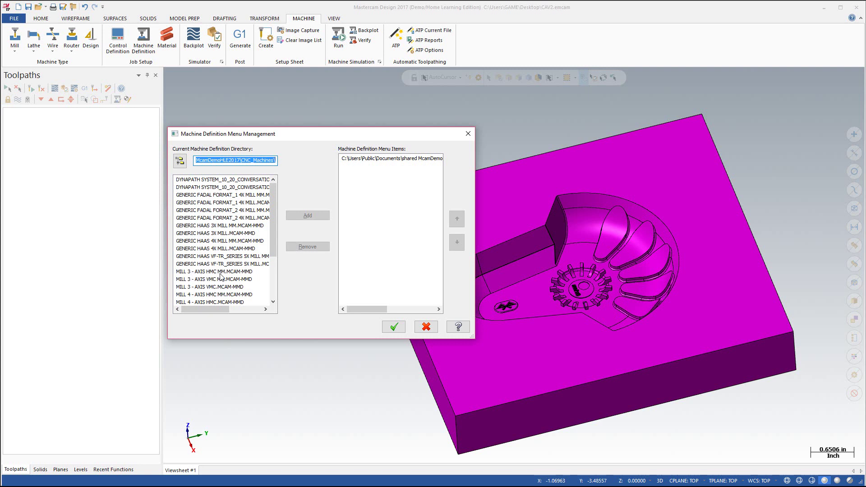
{"action": "left_click", "coordinate": [234, 272]}
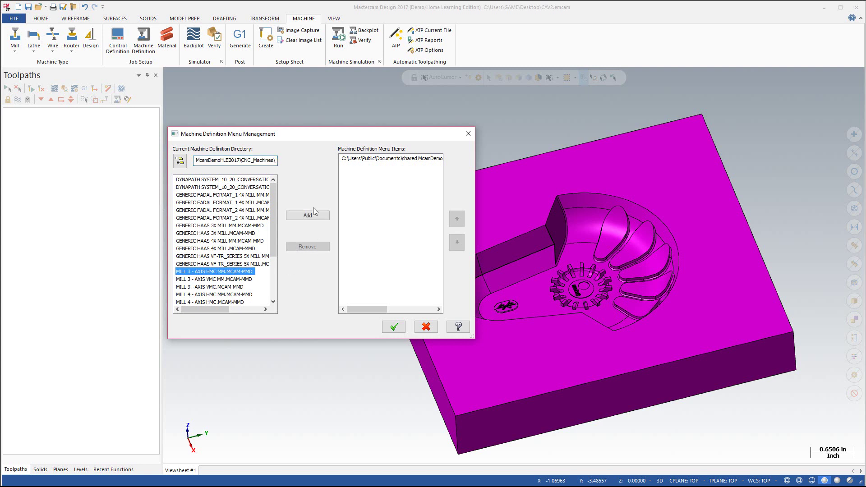
{"action": "left_click", "coordinate": [394, 327]}
- Assign the MILL 3 - AXIS HMC machine definition to the part
{"action": "left_click", "coordinate": [17, 53]}
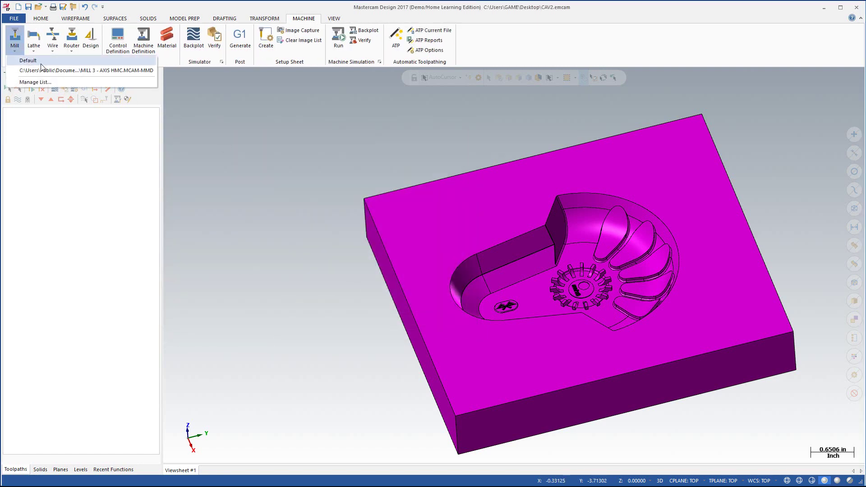
{"action": "left_click", "coordinate": [83, 72]}
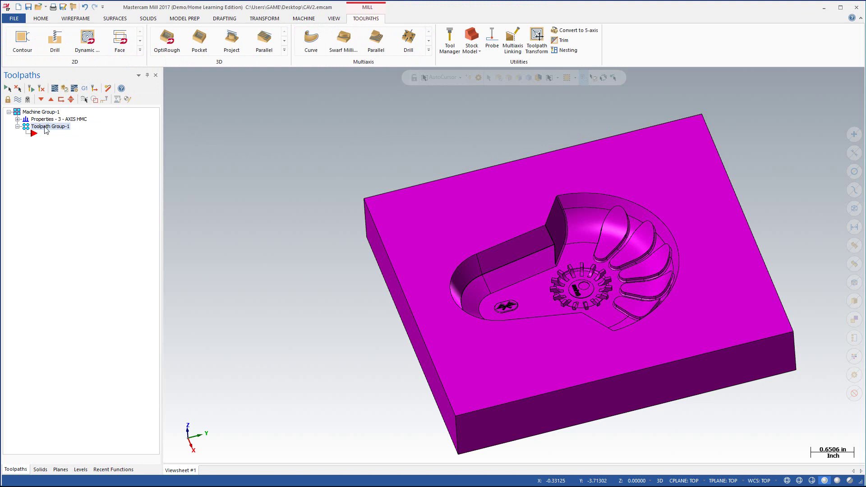
- Define the machine group's rectangular stock on the Top plane from the extents of all solids
{"action": "left_click", "coordinate": [18, 119]}
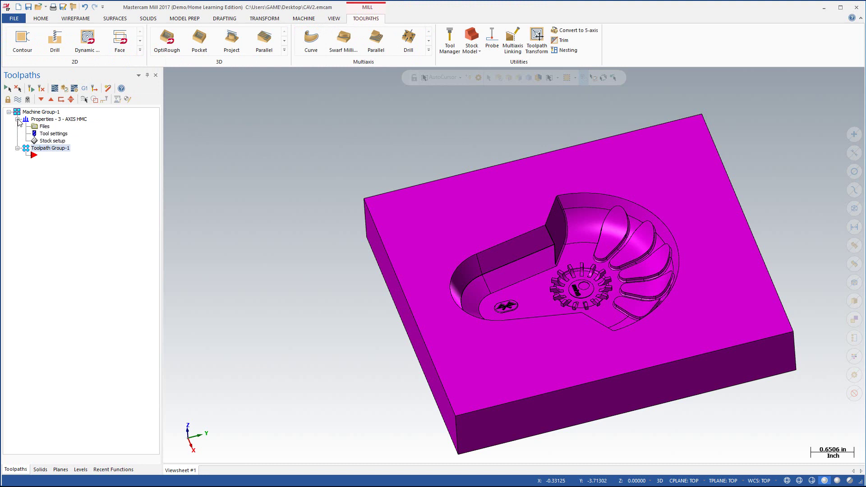
{"action": "left_click", "coordinate": [40, 141]}
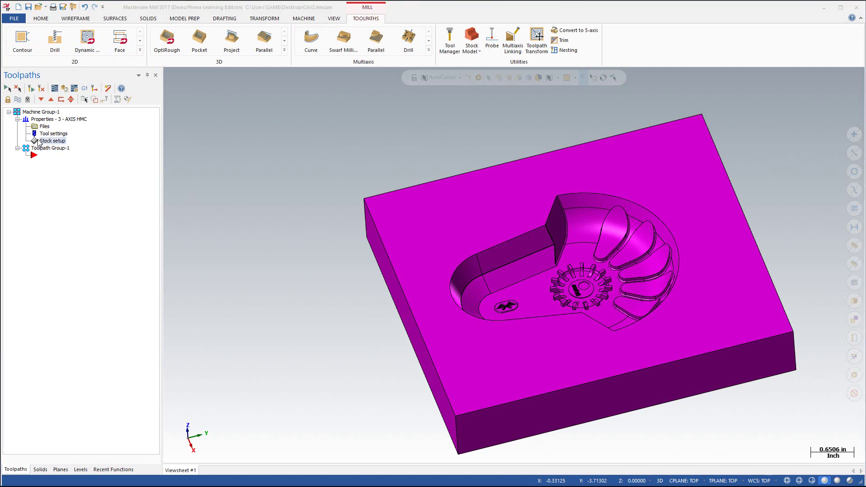
{"action": "left_click_drag", "start_coordinate": [104, 47], "coordinate": [311, 90]}
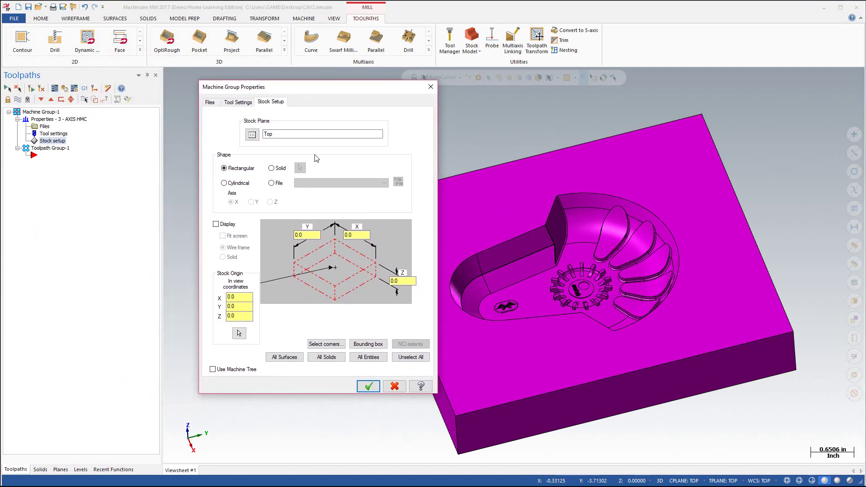
{"action": "left_click", "coordinate": [323, 358]}
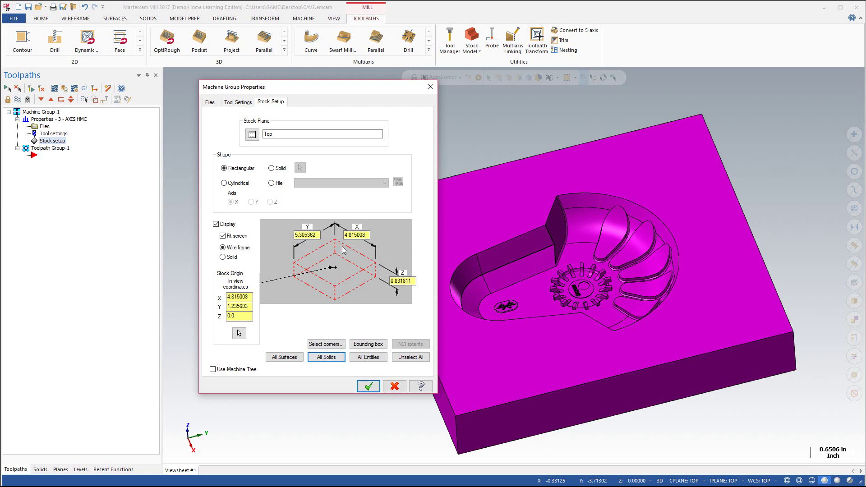
{"action": "left_click", "coordinate": [400, 281]}
{"action": "left_click", "coordinate": [298, 235]}
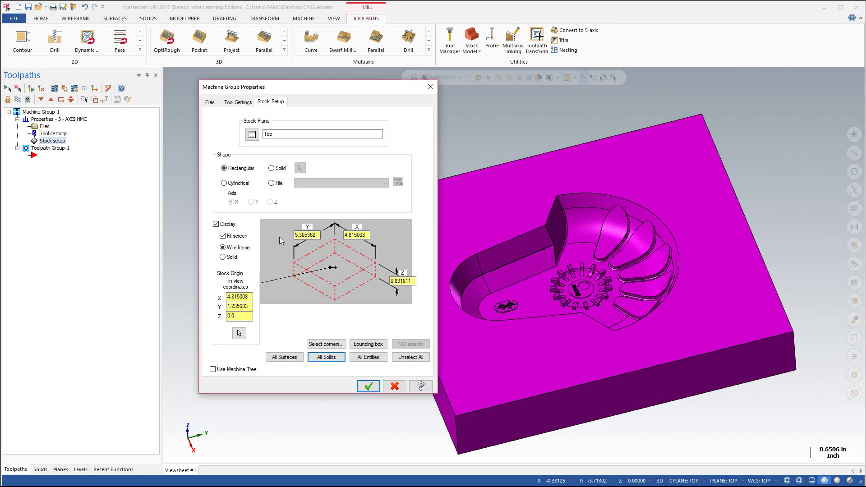
- Set the stock material to ALUMINUM inch - CAST - 65BHN from the mill library and calculate feeds from material
{"action": "left_click", "coordinate": [238, 103]}
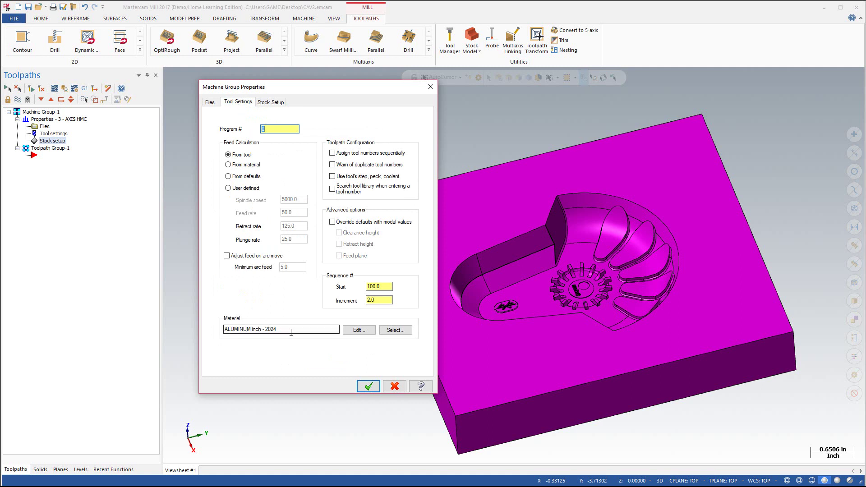
{"action": "left_click", "coordinate": [393, 330]}
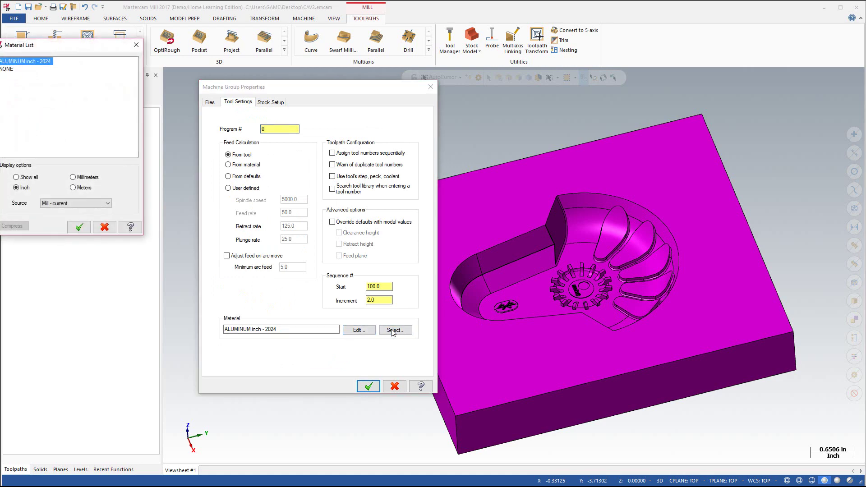
{"action": "left_click_drag", "start_coordinate": [45, 49], "coordinate": [400, 157]}
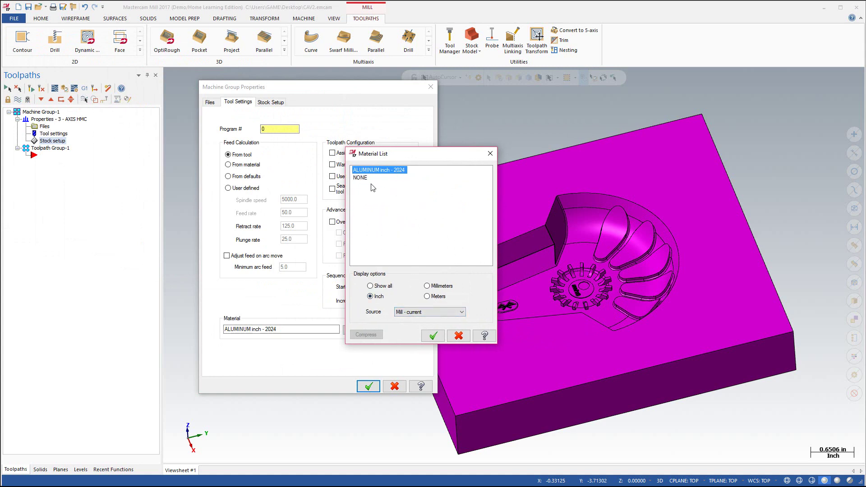
{"action": "left_click", "coordinate": [422, 313]}
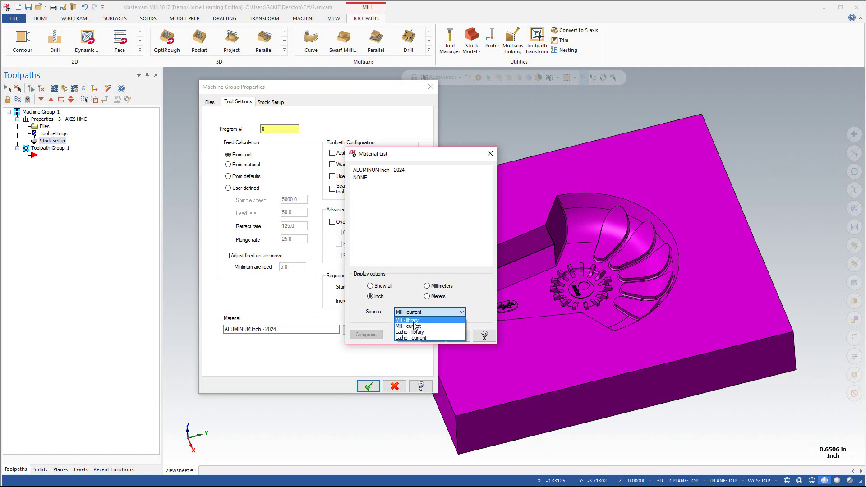
{"action": "left_click", "coordinate": [413, 321]}
{"action": "mouse_move", "coordinate": [486, 184]}
{"action": "left_mouse_down"}
{"action": "mouse_move", "coordinate": [486, 239]}
{"action": "mouse_move", "coordinate": [500, 180]}
{"action": "left_mouse_up"}
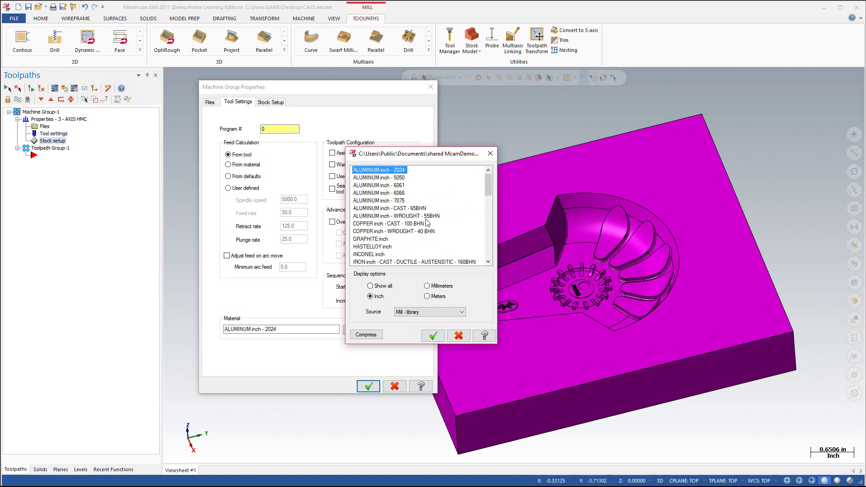
{"action": "left_click", "coordinate": [403, 209]}
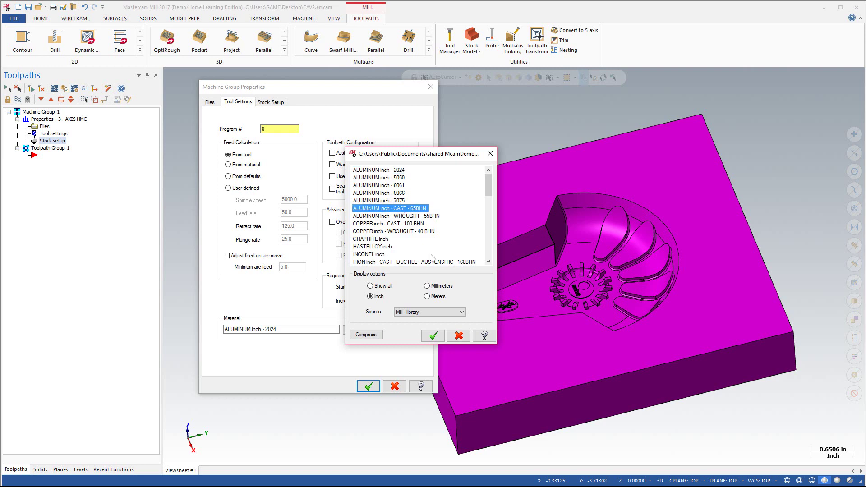
{"action": "left_click", "coordinate": [433, 337]}
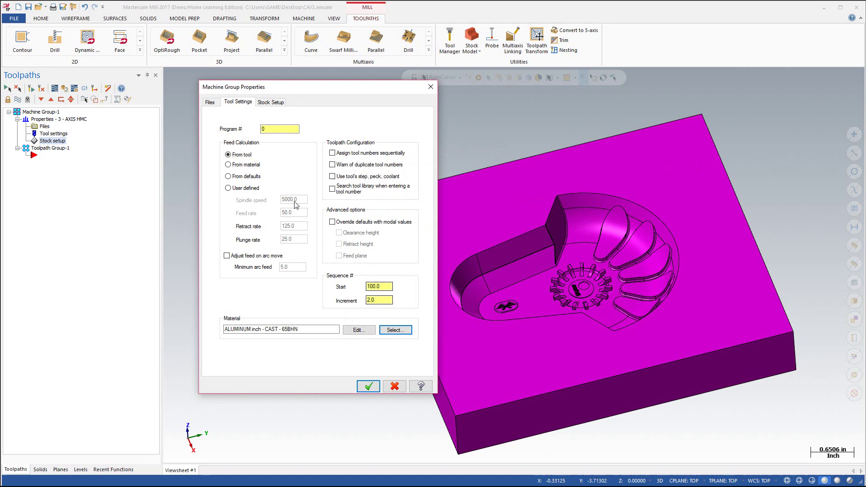
{"action": "left_click", "coordinate": [229, 165]}
{"action": "left_click", "coordinate": [369, 387]}
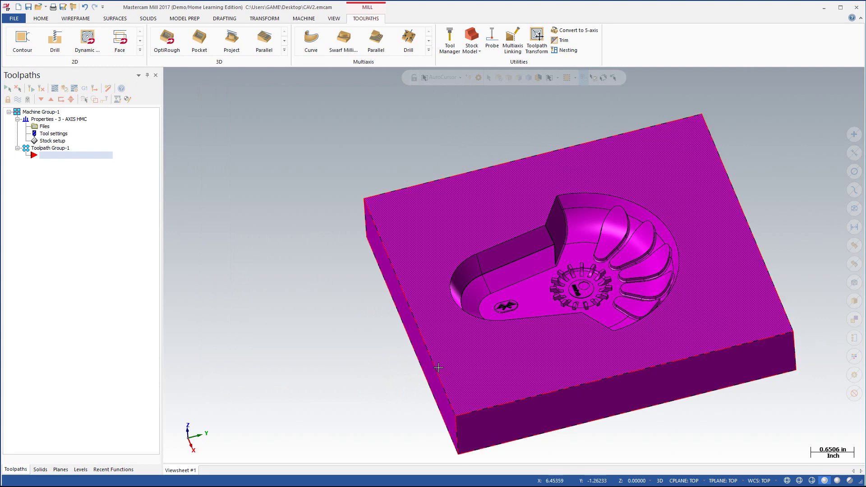
- Try displaying the stock as a solid around the block, and return its display to wire frame
{"action": "double_click", "coordinate": [53, 141]}
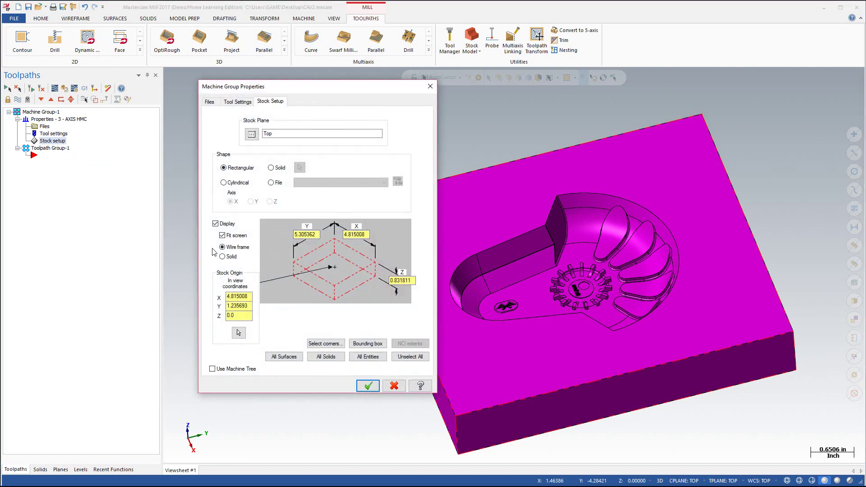
{"action": "left_click", "coordinate": [222, 257]}
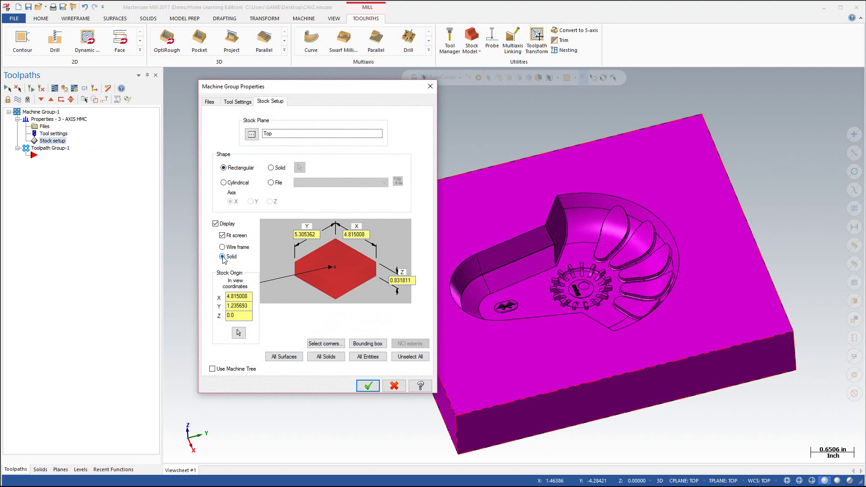
{"action": "left_click", "coordinate": [367, 385]}
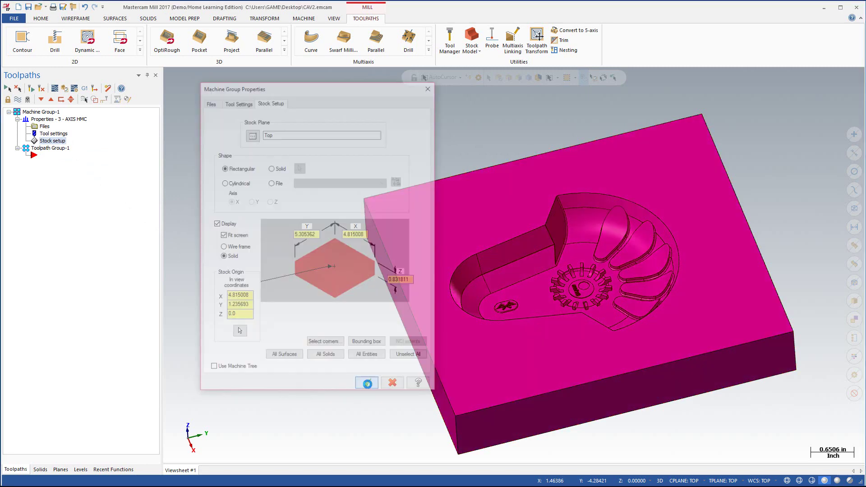
{"action": "mouse_move", "coordinate": [481, 278]}
{"action": "middle_mouse_down"}
{"action": "mouse_move", "coordinate": [496, 271]}
{"action": "mouse_move", "coordinate": [488, 261]}
{"action": "mouse_move", "coordinate": [498, 280]}
{"action": "middle_mouse_up"}
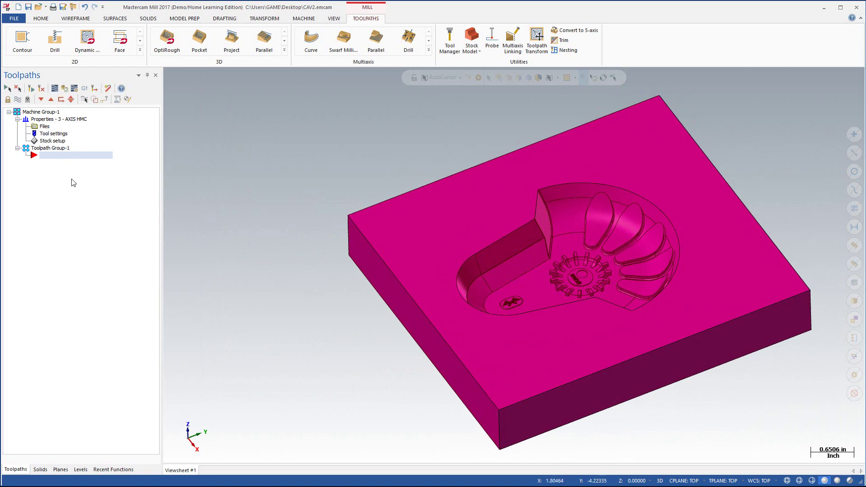
{"action": "left_click", "coordinate": [52, 141]}
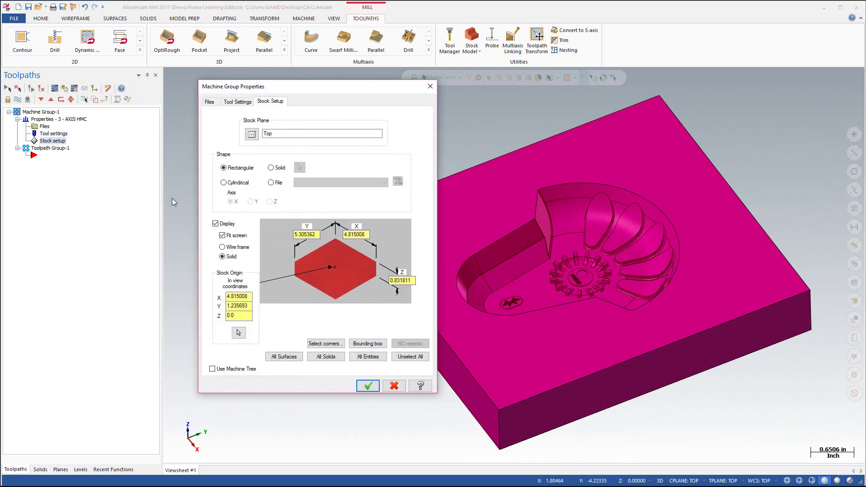
{"action": "left_click", "coordinate": [222, 247]}
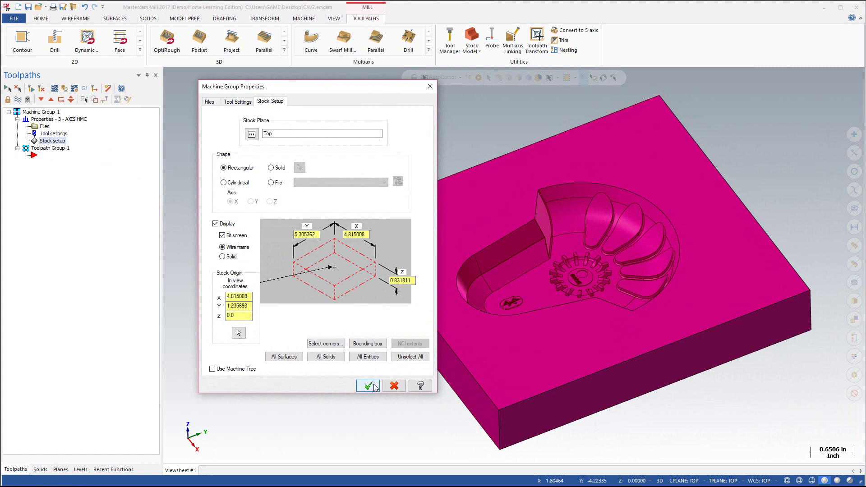
{"action": "left_click", "coordinate": [373, 385]}
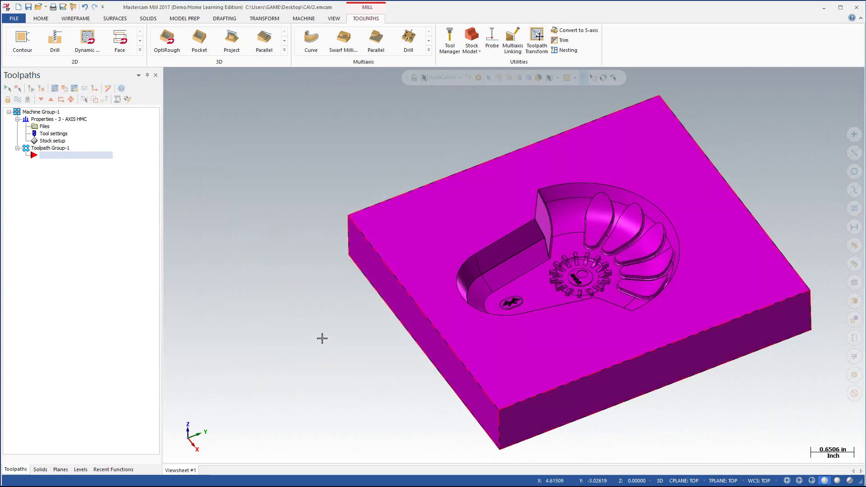
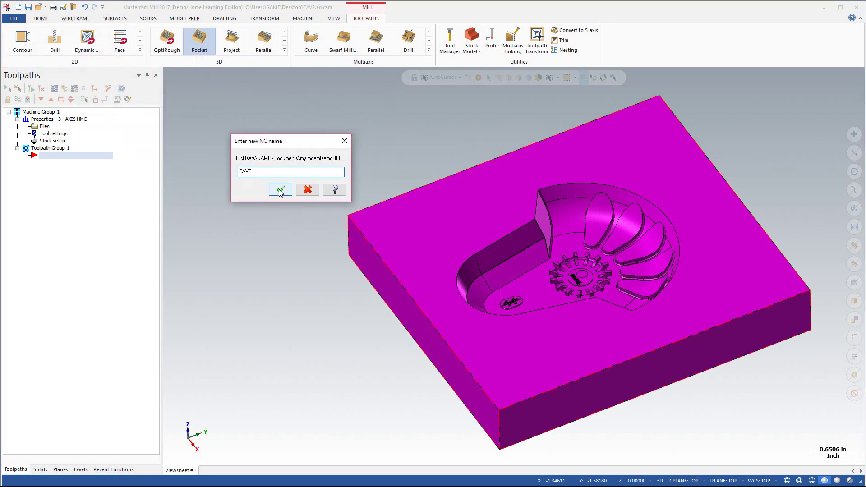
- Create a 3D Pocket surface roughing toolpath with NC name CAV2, using the whole cavity solid as drive surfaces
{"action": "left_click", "coordinate": [280, 189]}
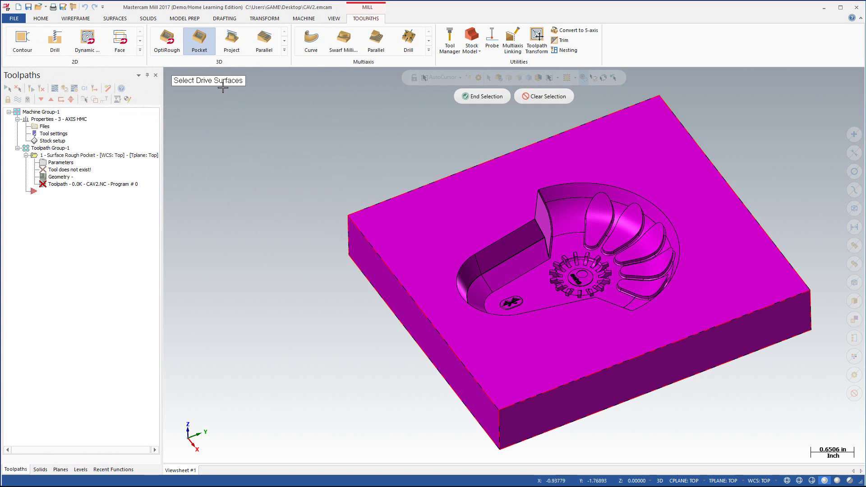
{"action": "left_click", "coordinate": [454, 233]}
{"action": "left_click", "coordinate": [477, 229]}
{"action": "left_click", "coordinate": [565, 220]}
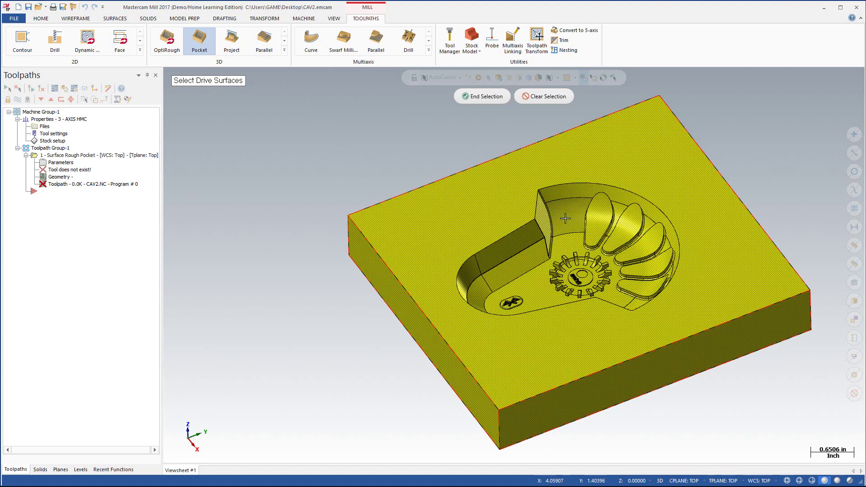
{"action": "left_click", "coordinate": [467, 98]}
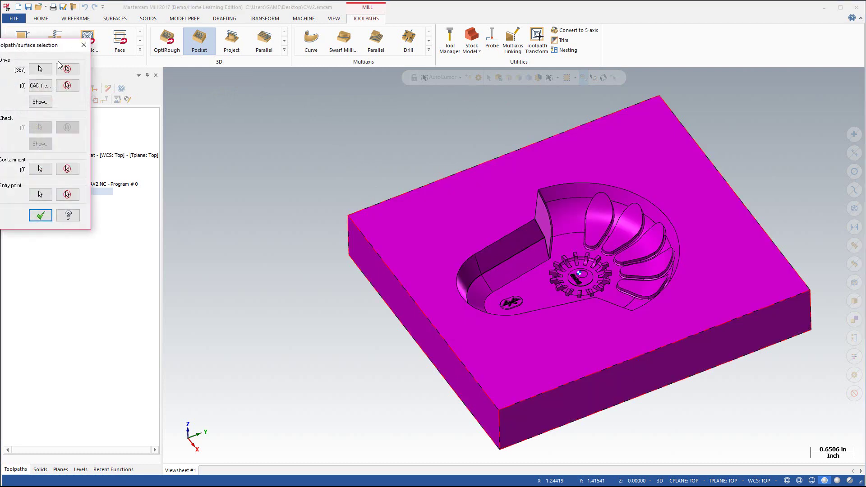
- Define the toolpath's containment boundary by chaining the solid edge loop around the cavity opening on the upper face
{"action": "left_click_drag", "start_coordinate": [28, 49], "coordinate": [252, 116]}
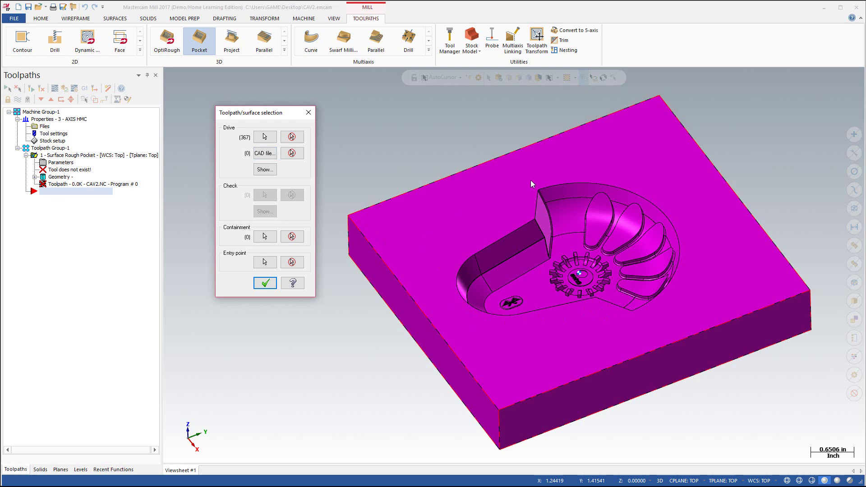
{"action": "left_click", "coordinate": [265, 237]}
{"action": "left_click_drag", "start_coordinate": [38, 47], "coordinate": [223, 85]}
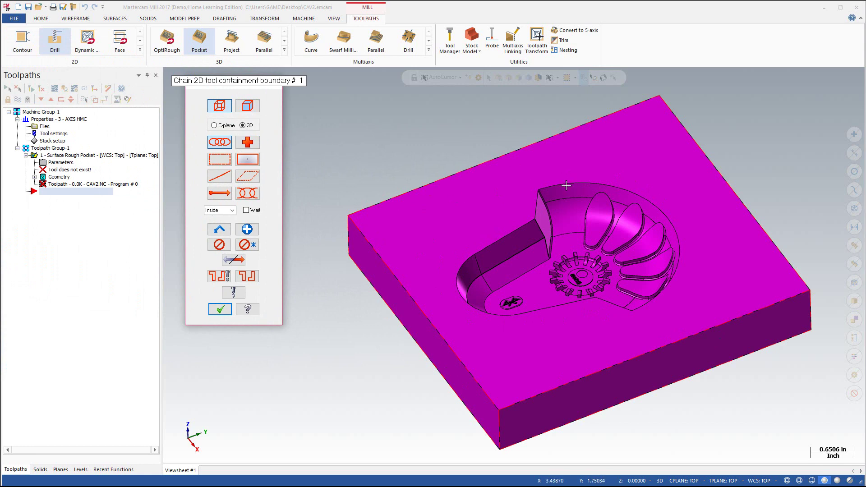
{"action": "left_click", "coordinate": [248, 106]}
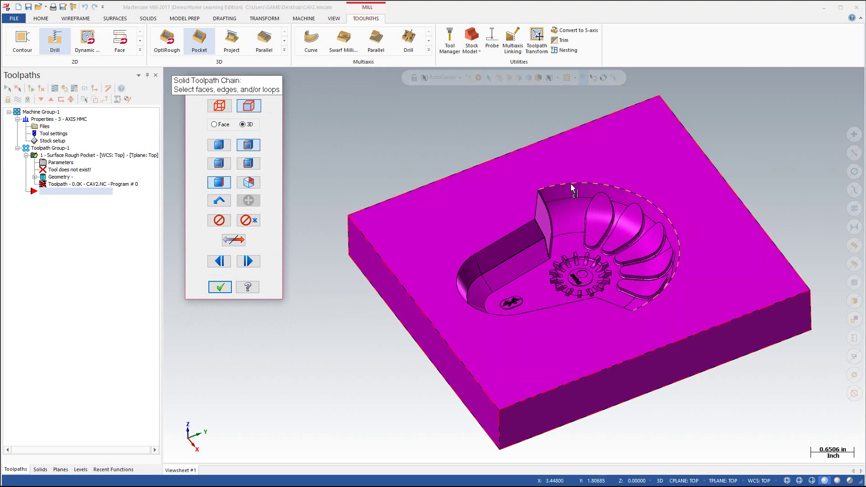
{"action": "left_click", "coordinate": [571, 184]}
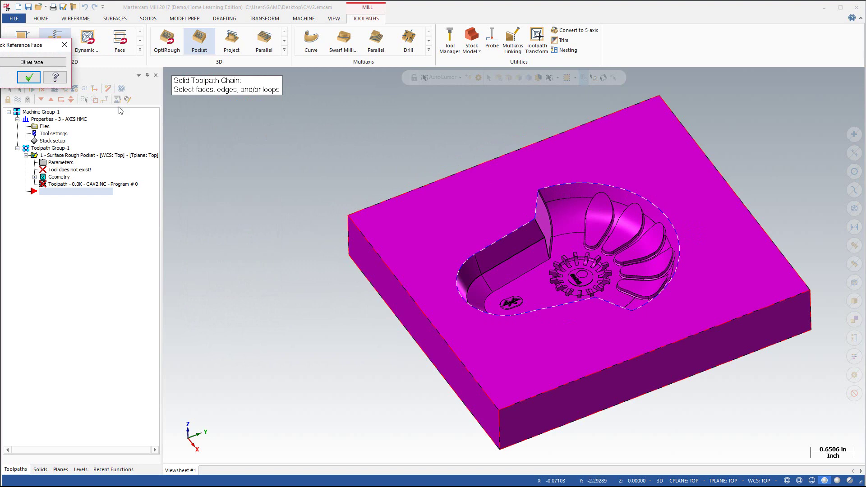
{"action": "left_click_drag", "start_coordinate": [26, 53], "coordinate": [362, 147]}
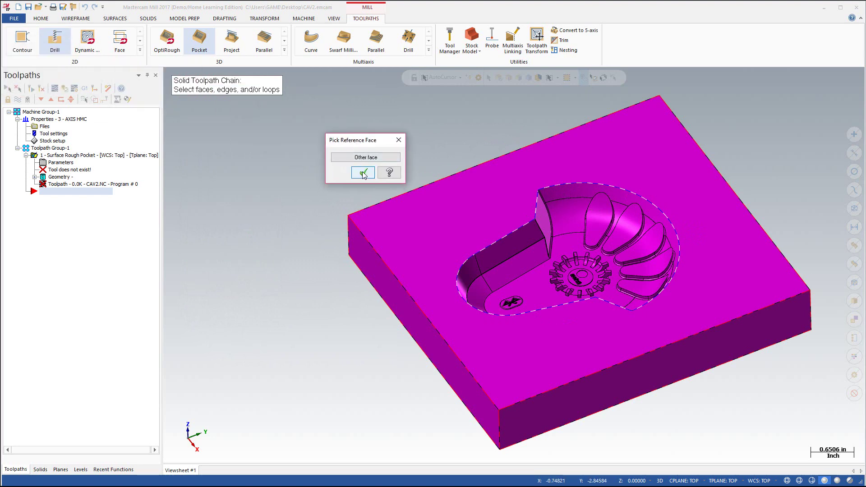
{"action": "left_click", "coordinate": [362, 172]}
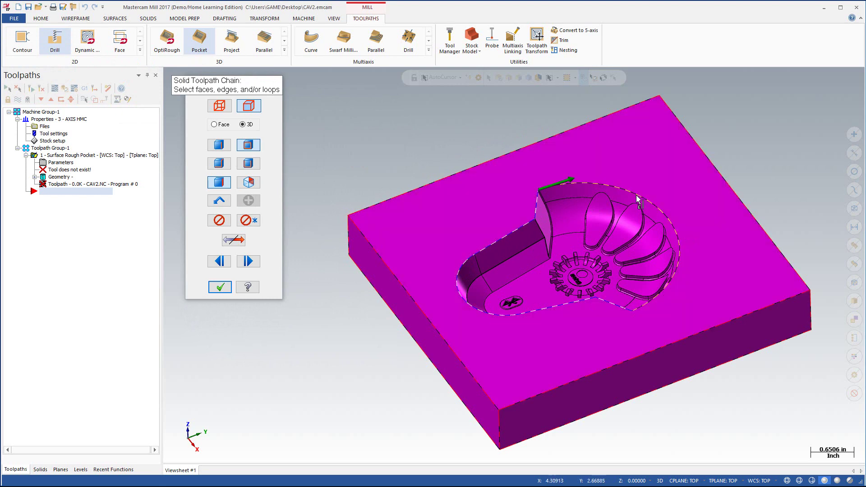
{"action": "left_click", "coordinate": [221, 285]}
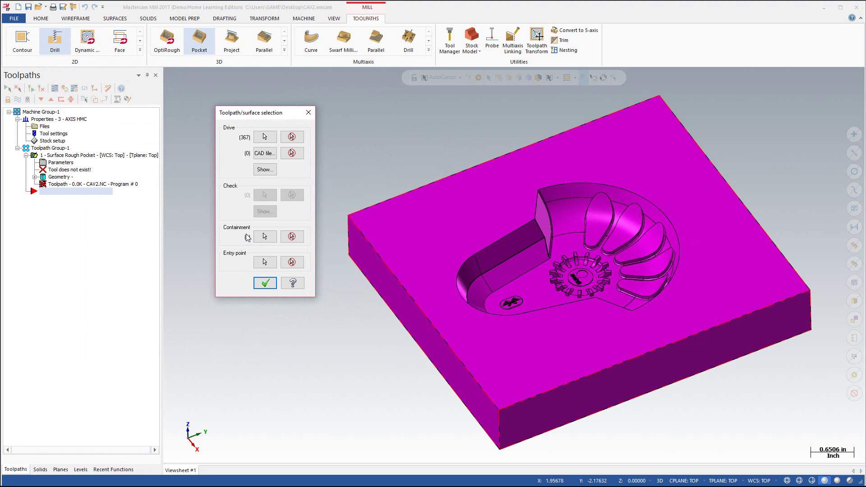
{"action": "left_click", "coordinate": [266, 283]}
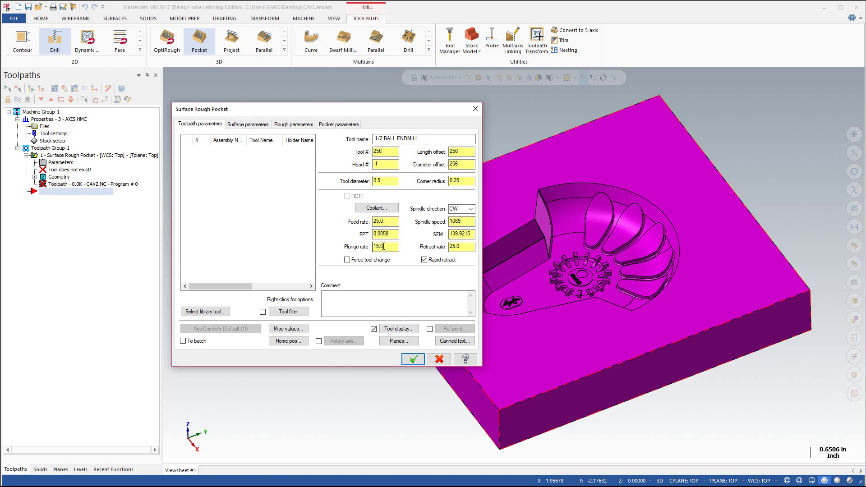
- Review the surface, rough and pocket parameters, keep the Zigzag cutting method, and generate the roughing toolpath with the 1/2 ball endmill
{"action": "left_click", "coordinate": [252, 128]}
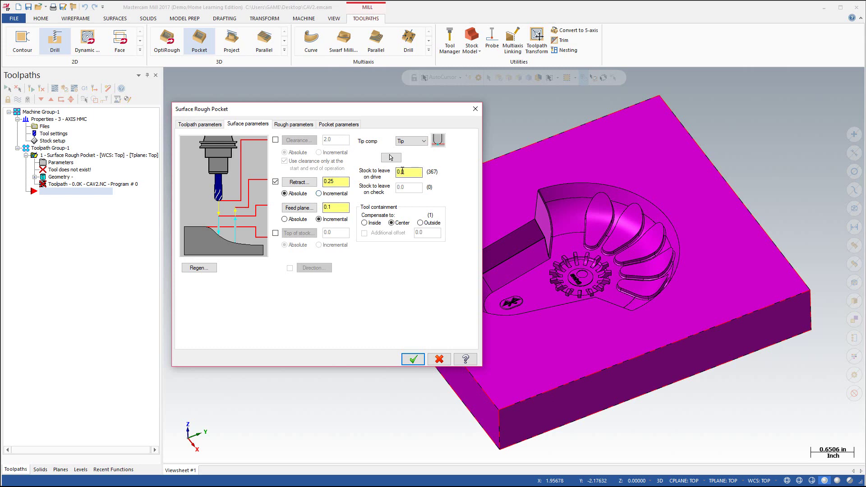
{"action": "left_click", "coordinate": [298, 126]}
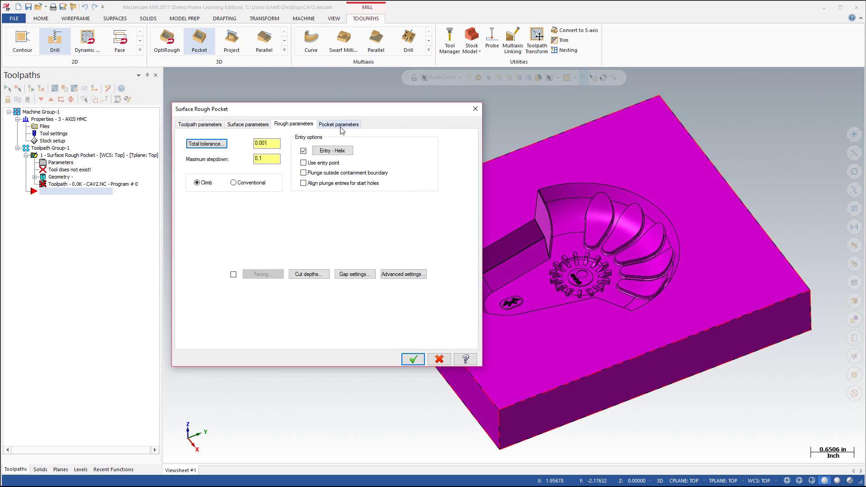
{"action": "left_click", "coordinate": [275, 158]}
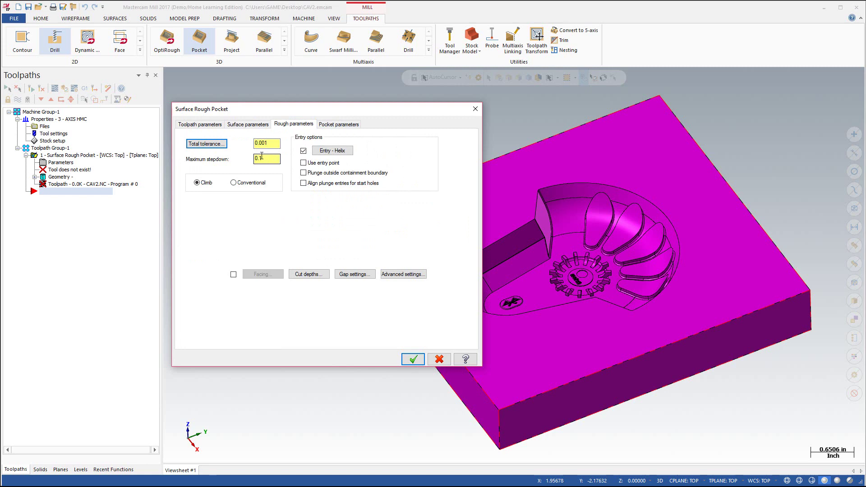
{"action": "left_click", "coordinate": [260, 159]}
{"action": "left_click", "coordinate": [340, 126]}
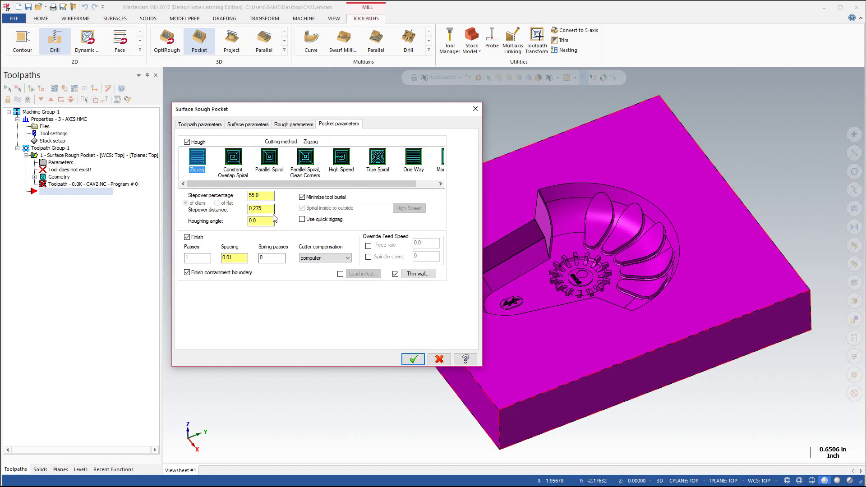
{"action": "left_click", "coordinate": [413, 359]}
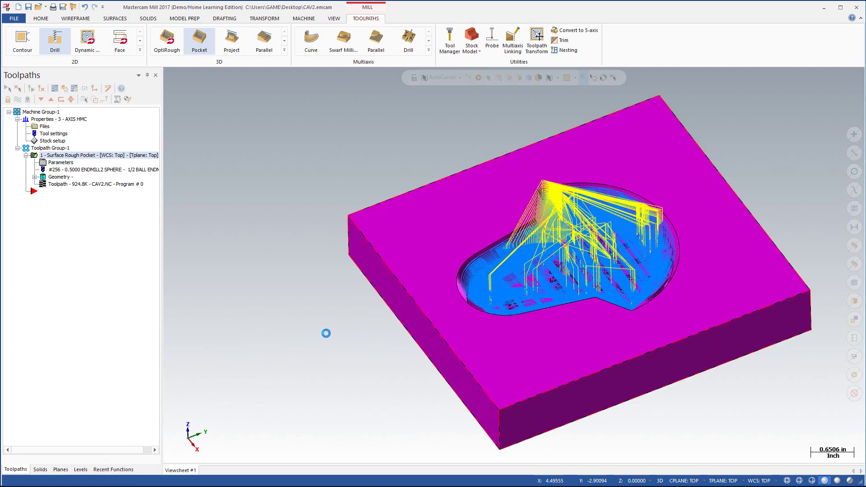
- Inspect the generated pocket toolpath up close and run its material-removal verification in Mastercam Simulator
{"action": "scroll", "coordinate": [649, 286], "scroll_direction": "up", "scroll_amount": 3}
{"action": "scroll", "coordinate": [648, 286], "scroll_direction": "up", "scroll_amount": 3}
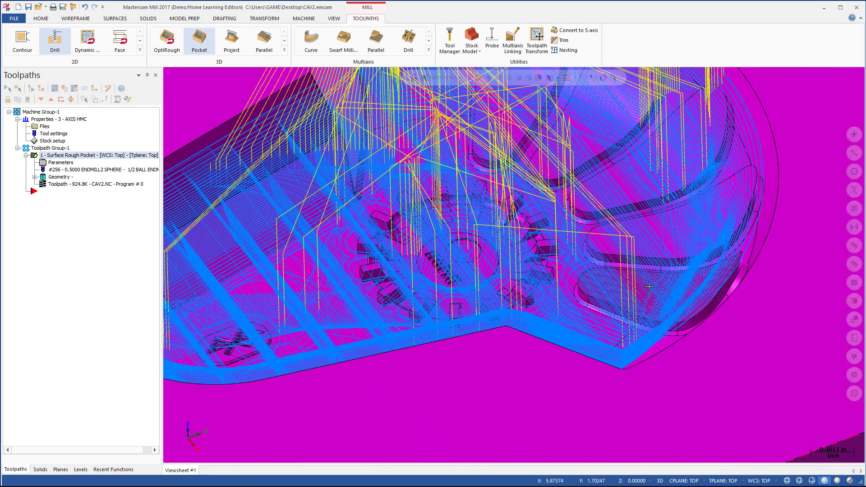
{"action": "scroll", "coordinate": [649, 286], "scroll_direction": "up", "scroll_amount": 1}
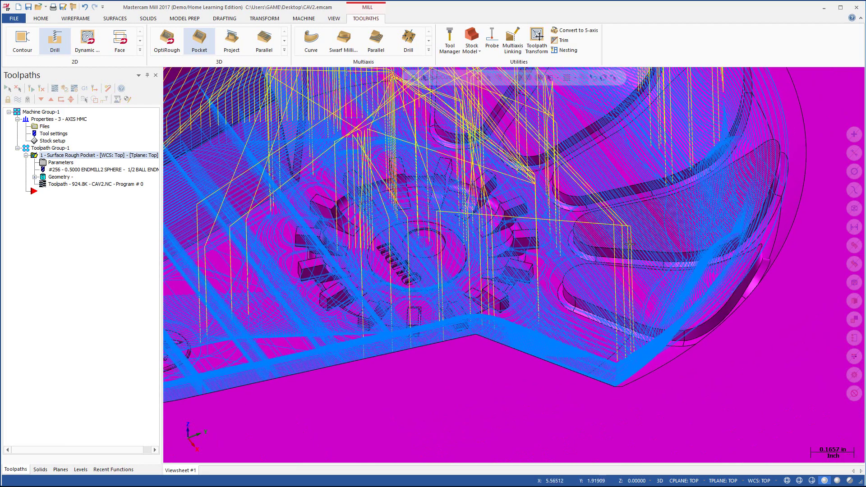
{"action": "scroll", "coordinate": [605, 262], "scroll_direction": "down", "scroll_amount": 2}
{"action": "scroll", "coordinate": [605, 261], "scroll_direction": "down", "scroll_amount": 5}
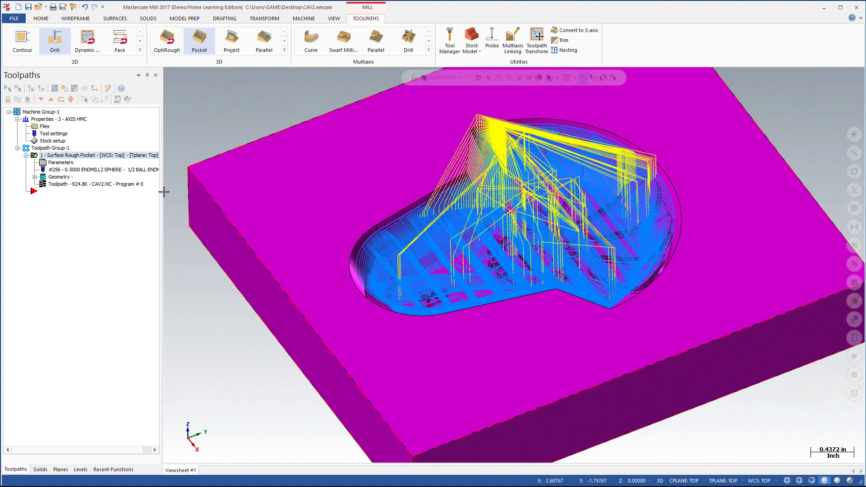
{"action": "left_click", "coordinate": [65, 90]}
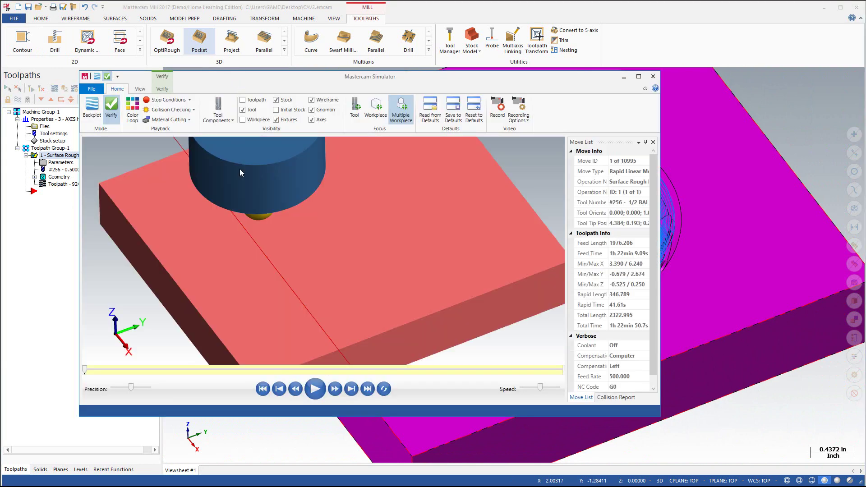
{"action": "left_click", "coordinate": [316, 390]}
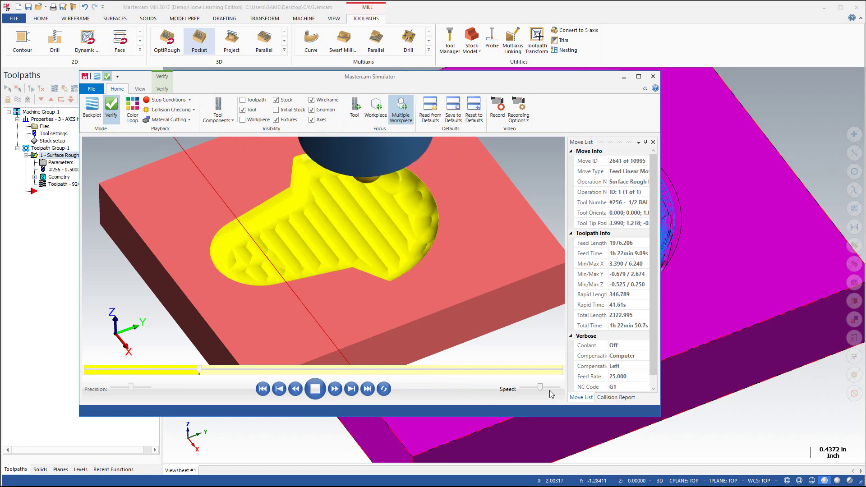
- Examine the cavity being cut from several angles and up close during the simulation, and close the simulator
{"action": "left_click_drag", "start_coordinate": [387, 286], "coordinate": [380, 266]}
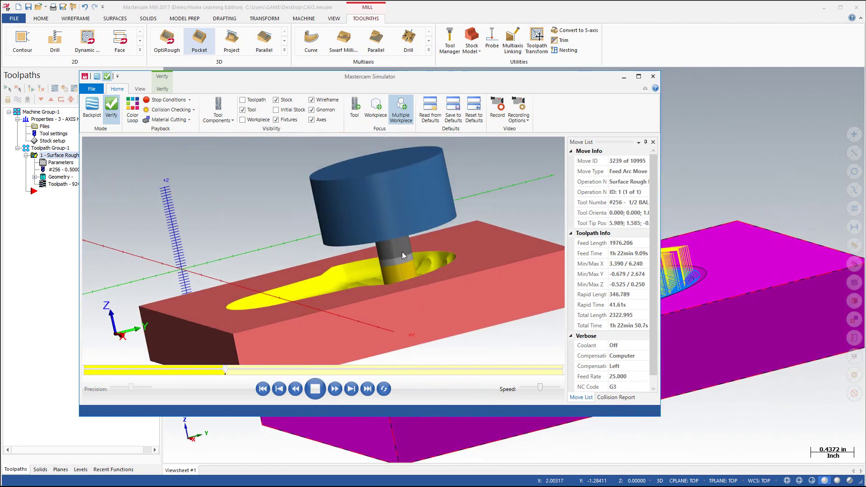
{"action": "left_click_drag", "start_coordinate": [436, 263], "coordinate": [457, 289]}
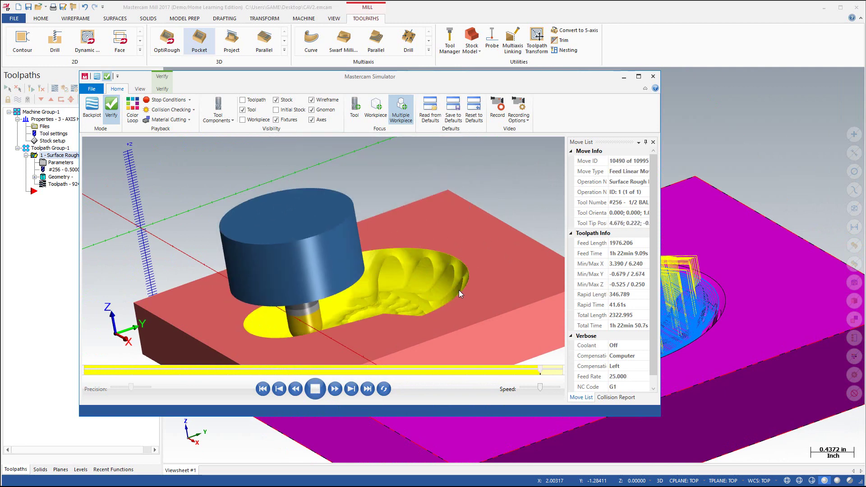
{"action": "middle_click_drag", "start_coordinate": [422, 274], "coordinate": [427, 298]}
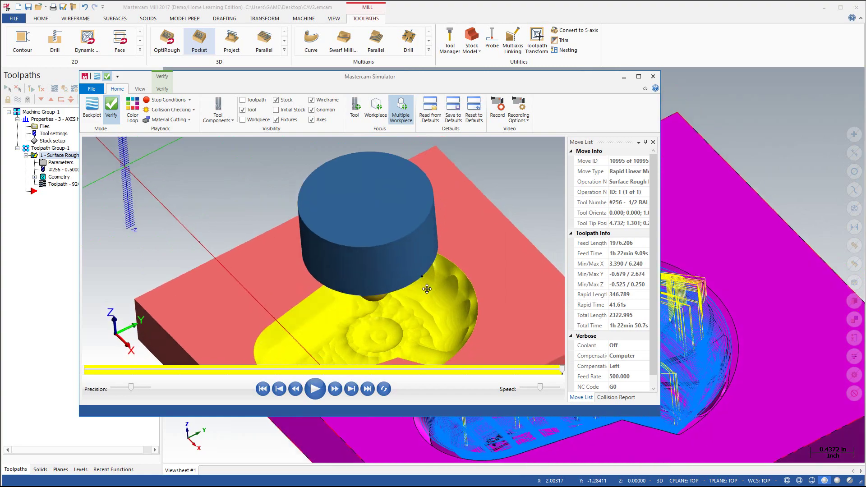
{"action": "scroll", "coordinate": [424, 284], "scroll_direction": "up", "scroll_amount": 5}
{"action": "scroll", "coordinate": [456, 287], "scroll_direction": "down", "scroll_amount": 4}
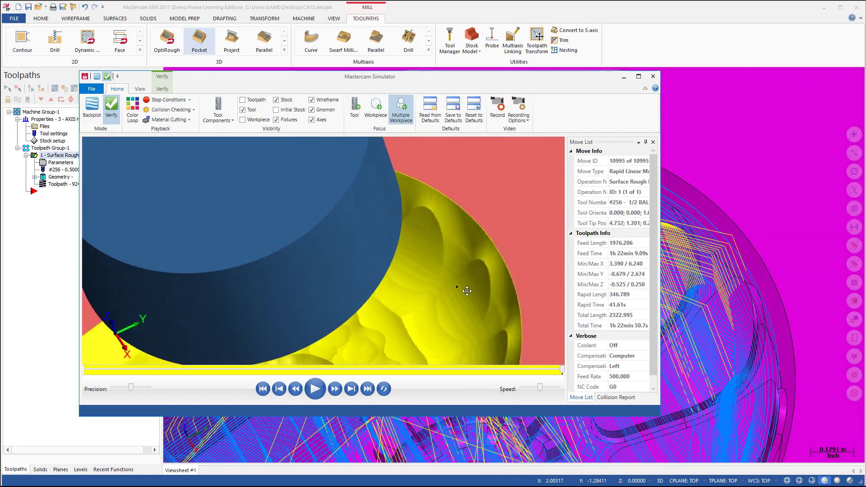
{"action": "scroll", "coordinate": [459, 280], "scroll_direction": "up", "scroll_amount": 1}
{"action": "scroll", "coordinate": [460, 280], "scroll_direction": "down", "scroll_amount": 4}
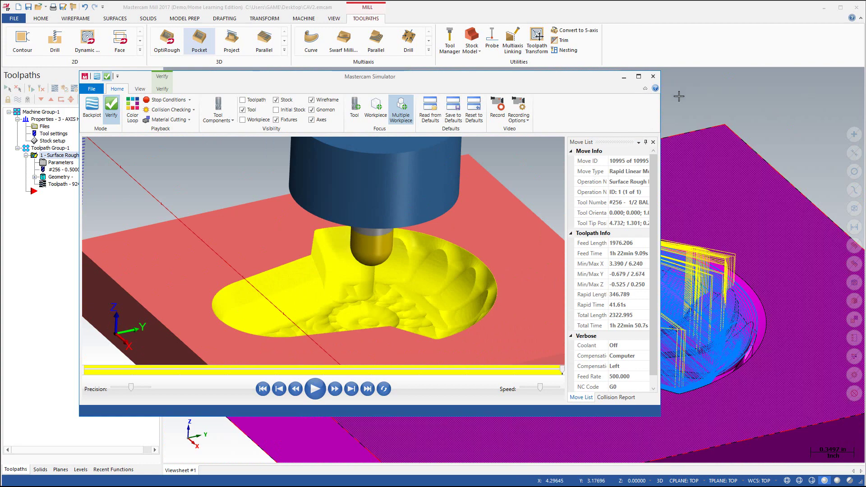
{"action": "left_click", "coordinate": [653, 77]}
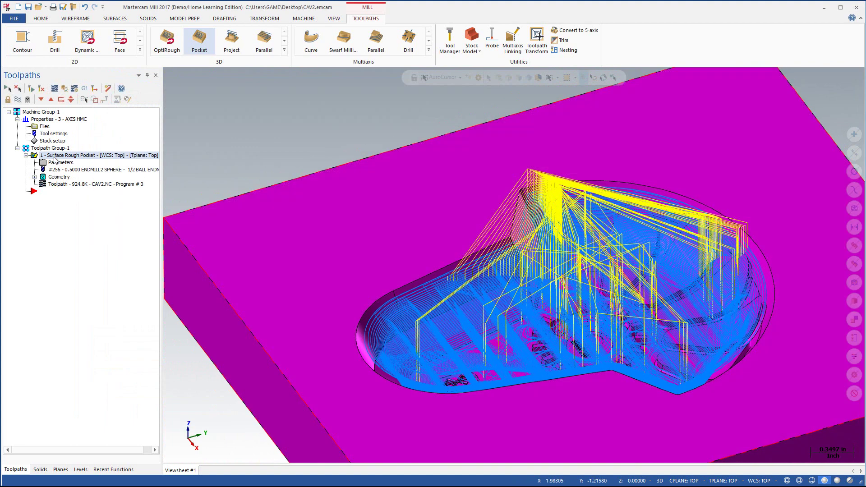
- Create a second 3D Pocket surface roughing toolpath using the whole cavity solid as drive surfaces
{"action": "left_click", "coordinate": [204, 51]}
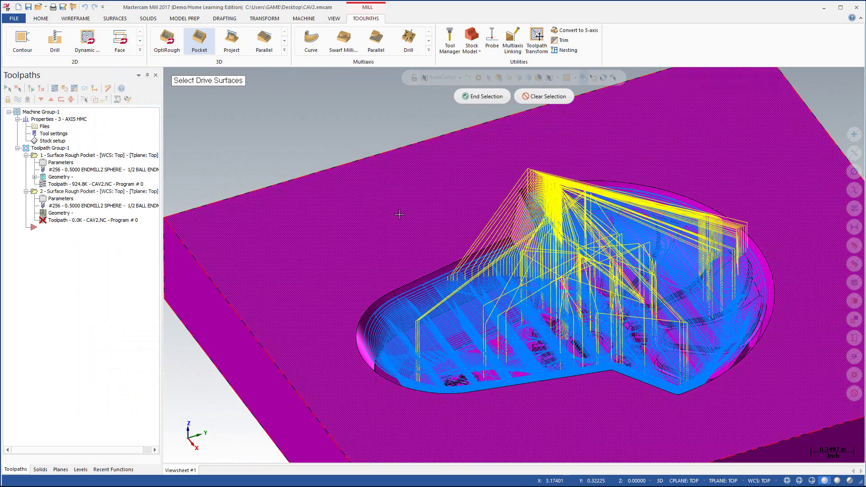
{"action": "left_click", "coordinate": [454, 272]}
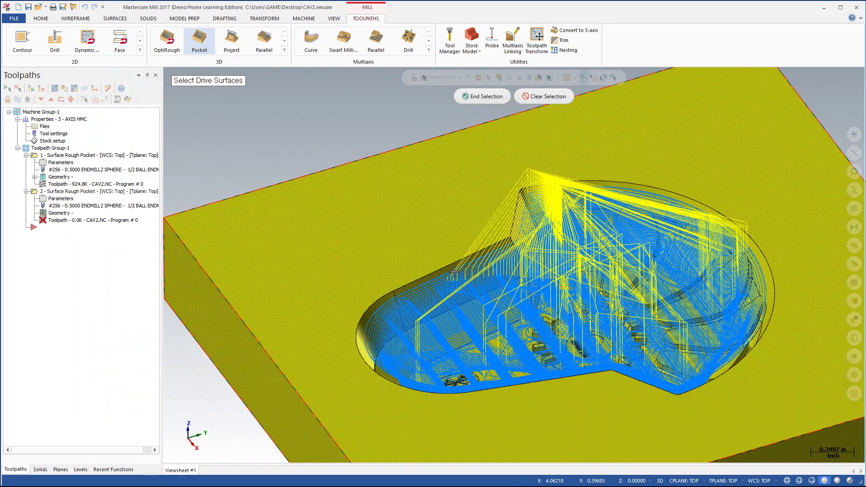
{"action": "left_click", "coordinate": [472, 96]}
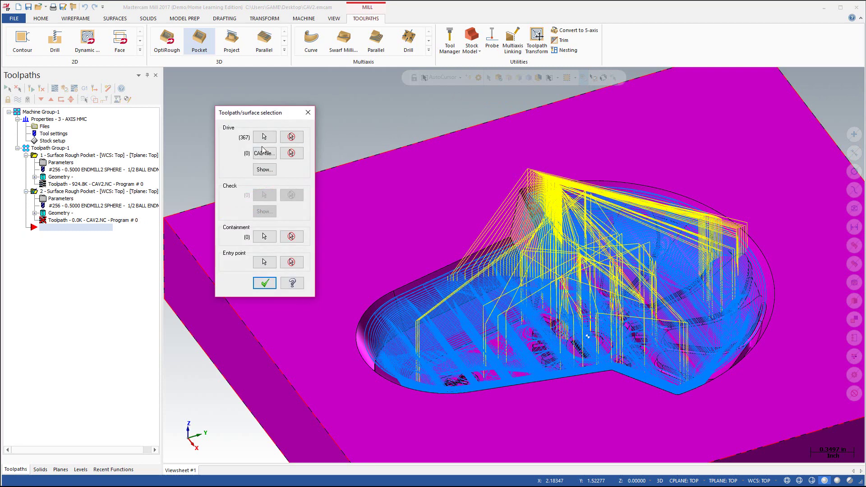
- Set the second toolpath's containment boundary to the solid edge loop around the cavity opening, and accept the surface selection
{"action": "left_click", "coordinate": [264, 236]}
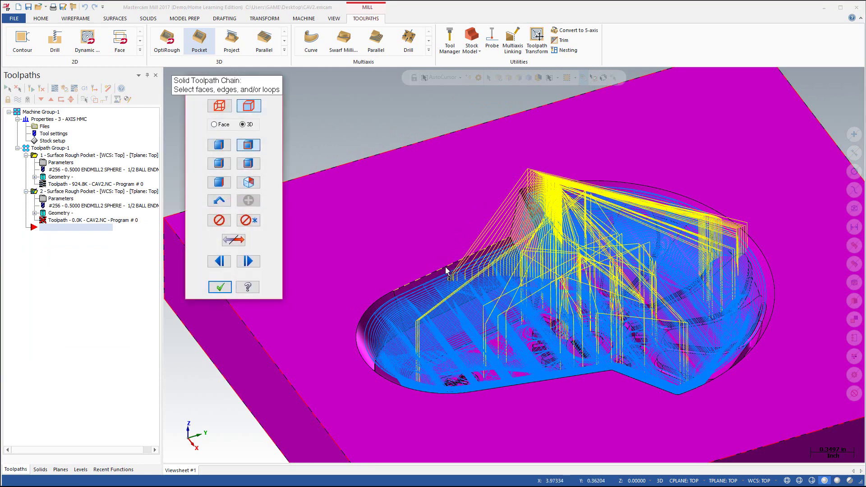
{"action": "left_click", "coordinate": [446, 267]}
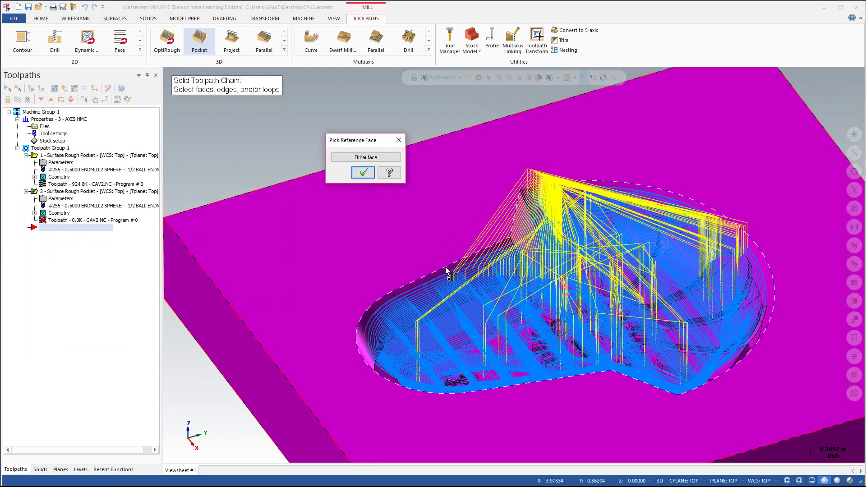
{"action": "left_click", "coordinate": [358, 174]}
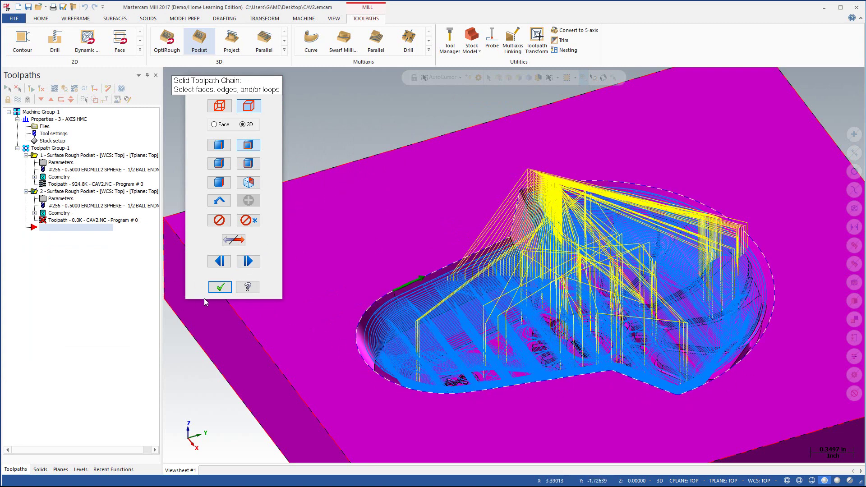
{"action": "left_click", "coordinate": [219, 288]}
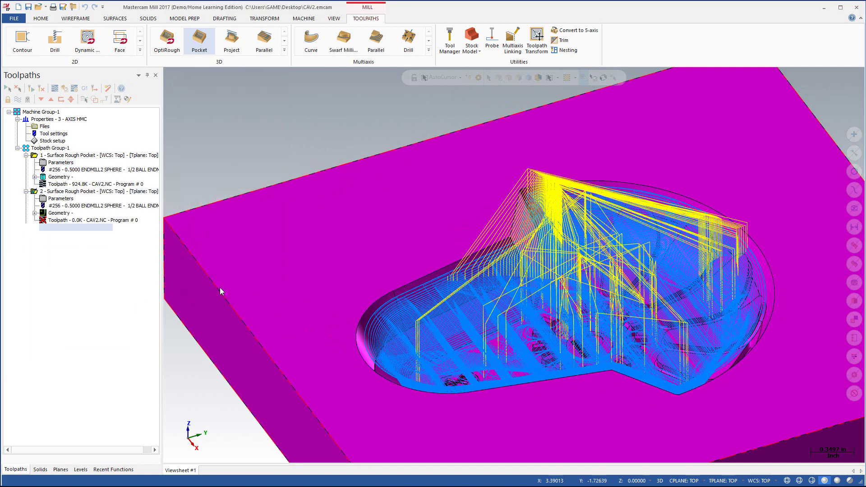
{"action": "left_click", "coordinate": [264, 280]}
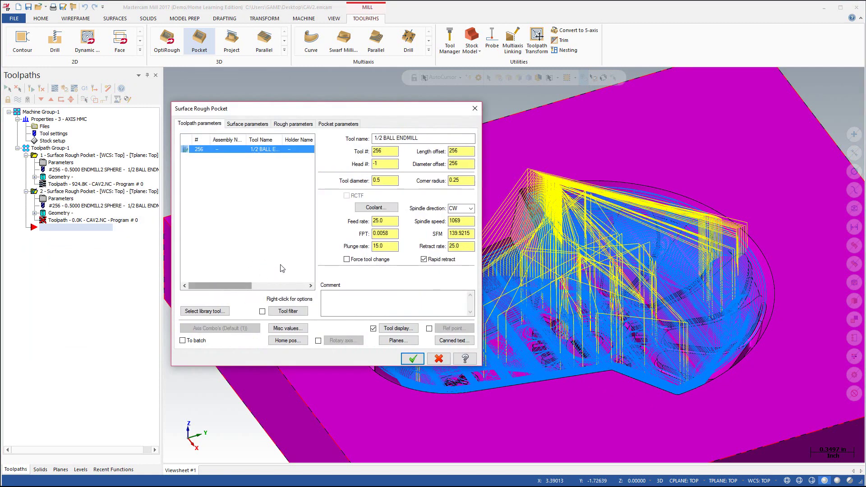
- Filter the Mill_Inch tool library to show only flat, sphere and bull endmills
{"action": "left_click", "coordinate": [217, 313]}
{"action": "left_click_drag", "start_coordinate": [213, 143], "coordinate": [550, 144]}
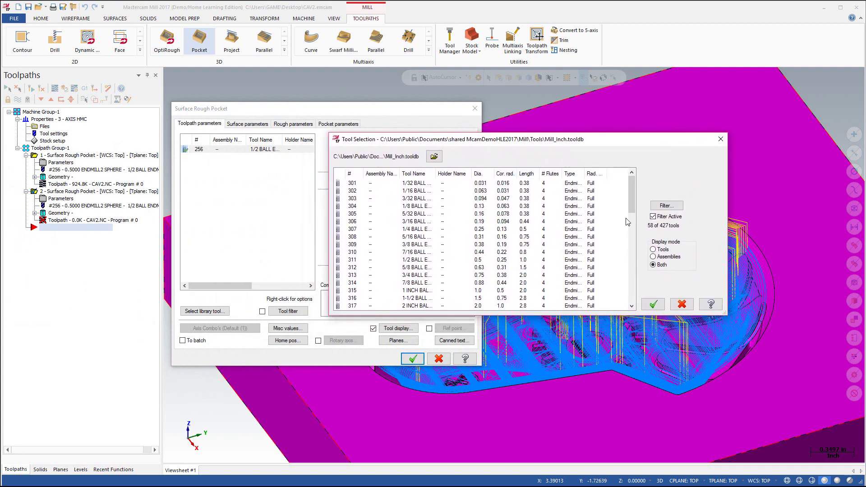
{"action": "left_click_drag", "start_coordinate": [632, 204], "coordinate": [661, 209]}
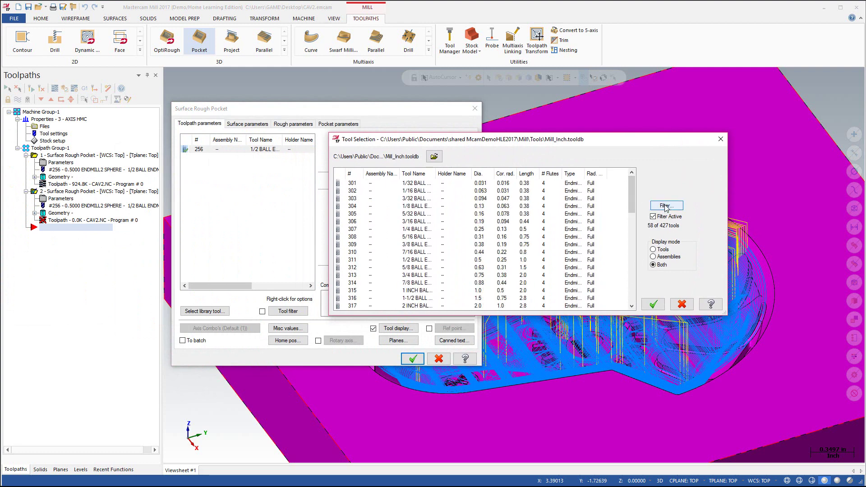
{"action": "left_click", "coordinate": [666, 206]}
{"action": "left_click_drag", "start_coordinate": [168, 51], "coordinate": [552, 199]}
{"action": "left_click", "coordinate": [478, 309]}
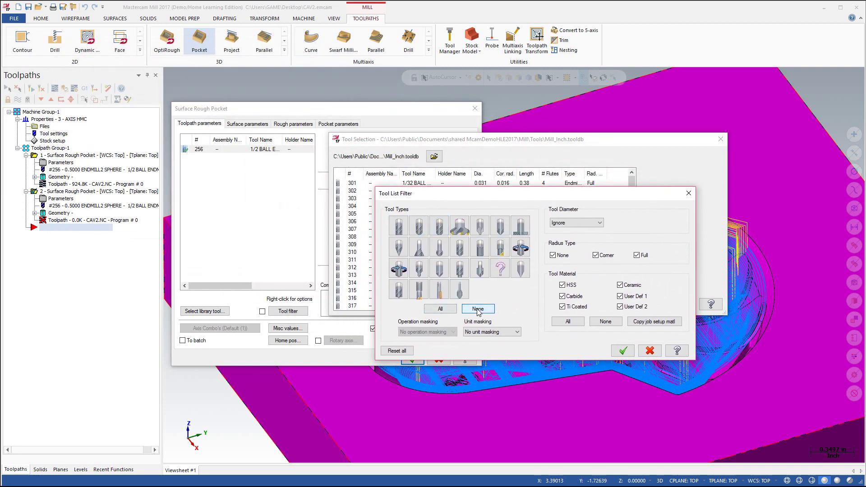
{"action": "left_click", "coordinate": [419, 229]}
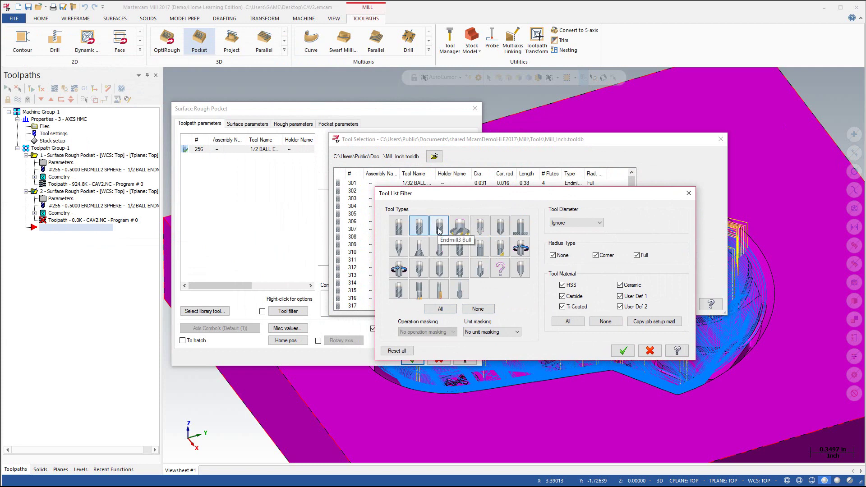
{"action": "left_click", "coordinate": [439, 229]}
{"action": "left_click", "coordinate": [399, 228]}
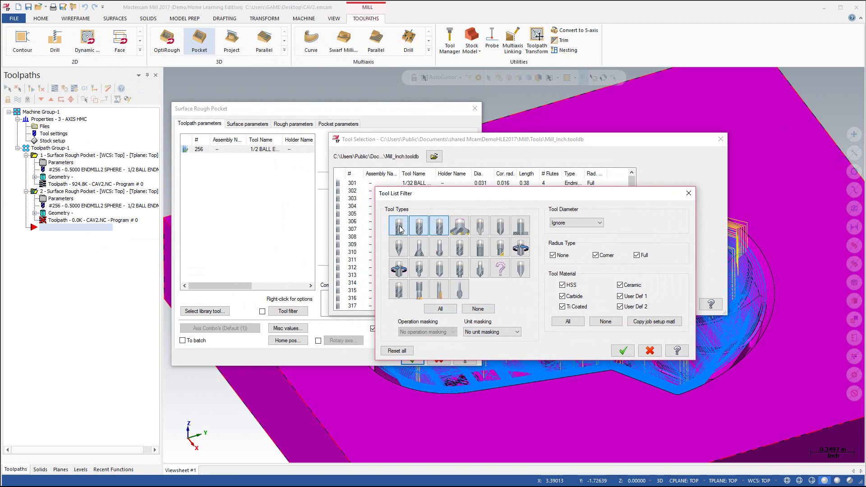
{"action": "left_click", "coordinate": [623, 351]}
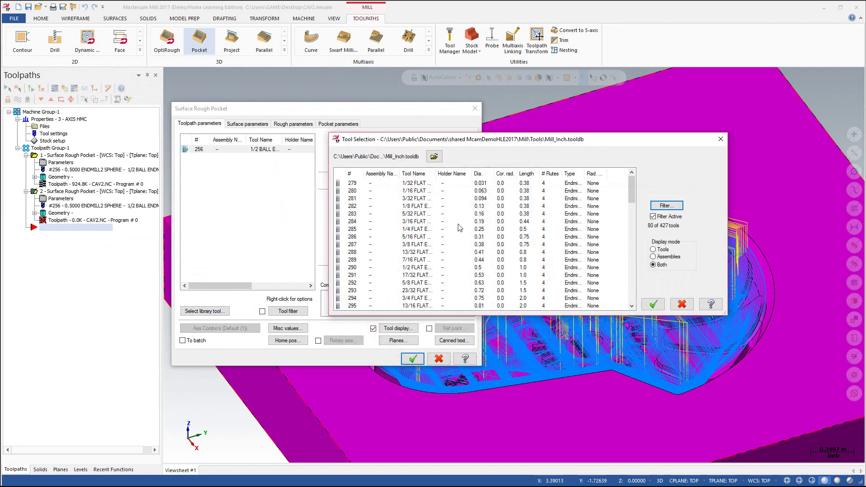
- Browse the filtered tools and assign the 1/16 flat endmill, tool 280, to the second pocket toolpath
{"action": "left_click_drag", "start_coordinate": [631, 201], "coordinate": [632, 233]}
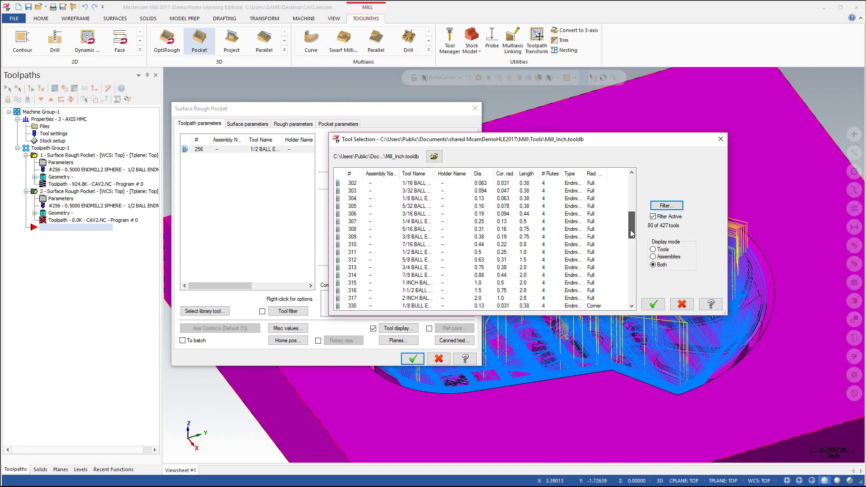
{"action": "left_click_drag", "start_coordinate": [632, 234], "coordinate": [626, 204]}
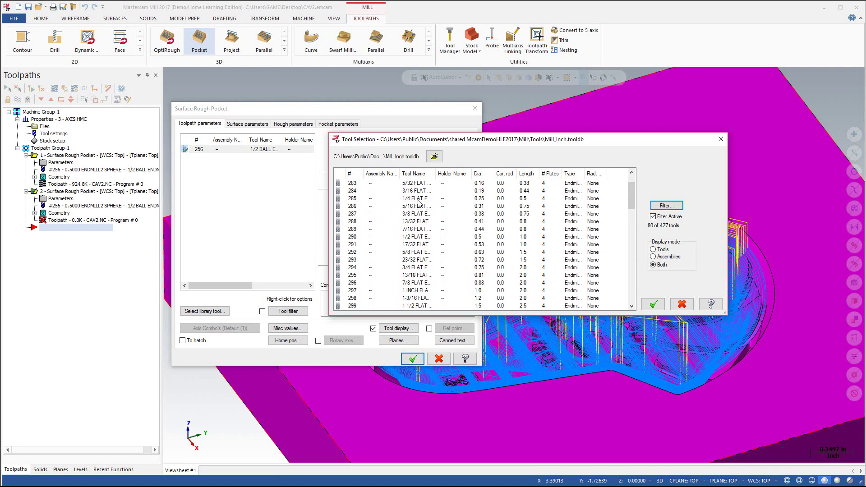
{"action": "left_click_drag", "start_coordinate": [633, 199], "coordinate": [629, 189]}
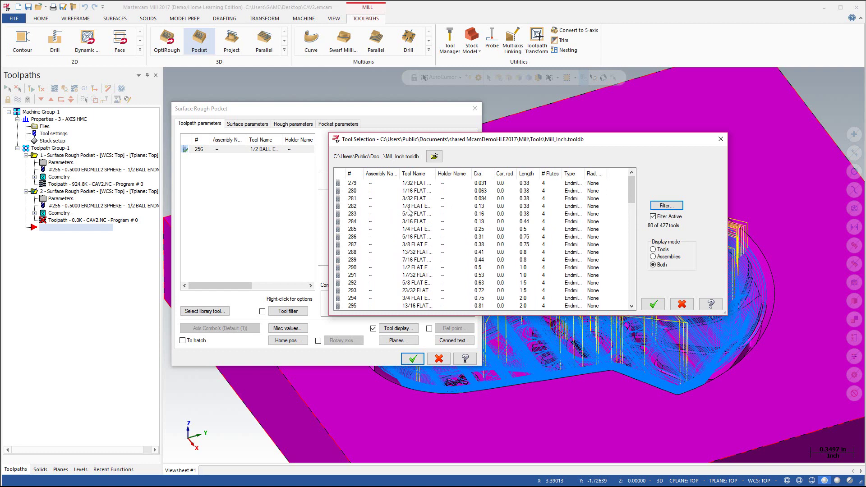
{"action": "left_click", "coordinate": [418, 192]}
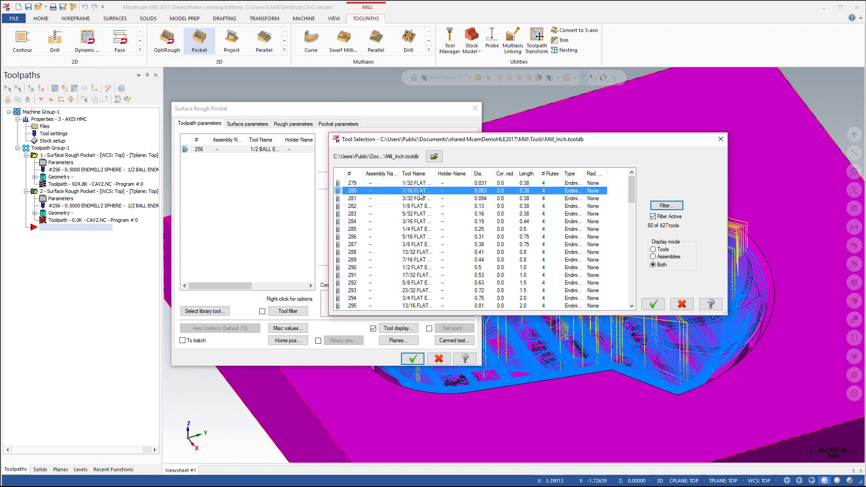
{"action": "left_click", "coordinate": [661, 303]}
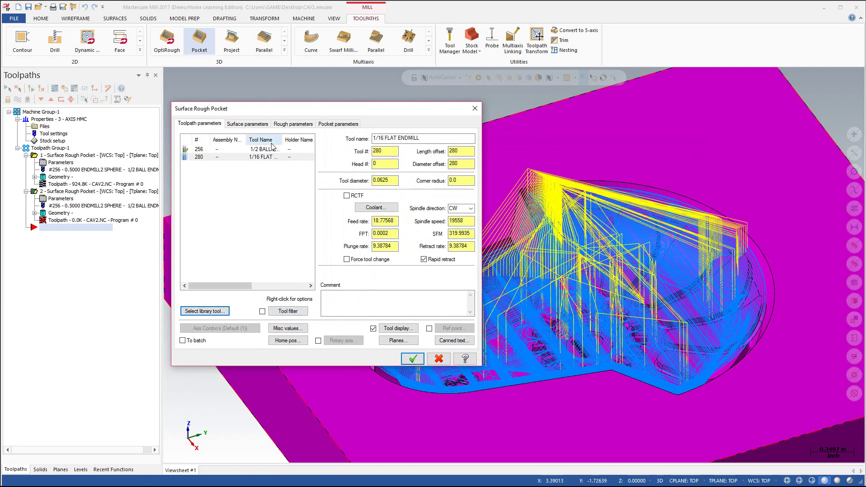
- Check the second pocket toolpath's retract, feed plane, stock-to-leave and maximum stepdown settings
{"action": "left_click", "coordinate": [252, 126]}
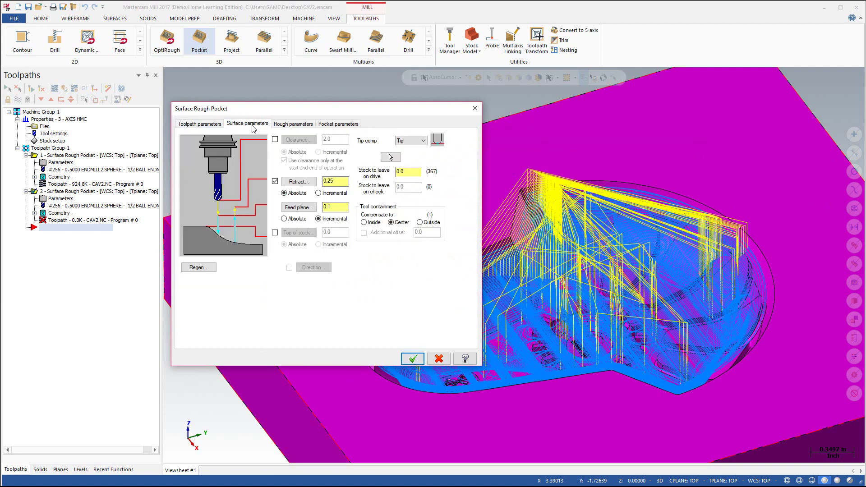
{"action": "left_click", "coordinate": [329, 206]}
{"action": "left_click", "coordinate": [302, 126]}
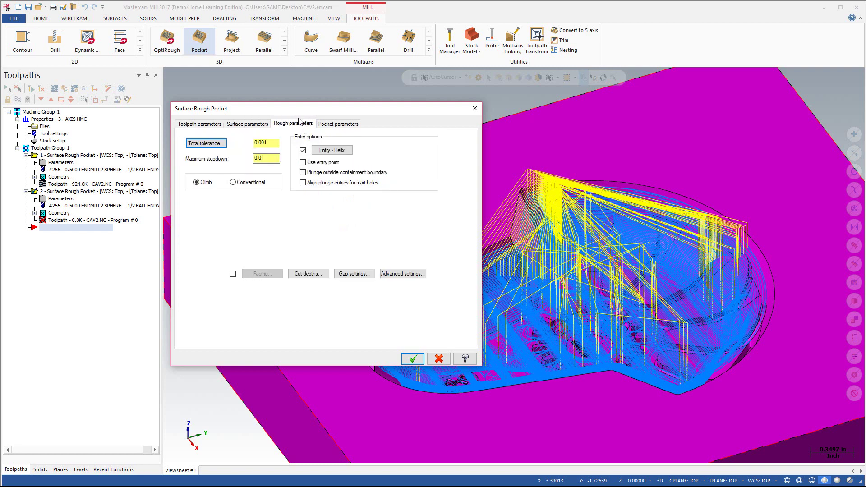
{"action": "left_click", "coordinate": [264, 158]}
- Set the second pocket toolpath's cutting method to High Speed and accept the parameters to generate the toolpath
{"action": "left_click", "coordinate": [337, 123]}
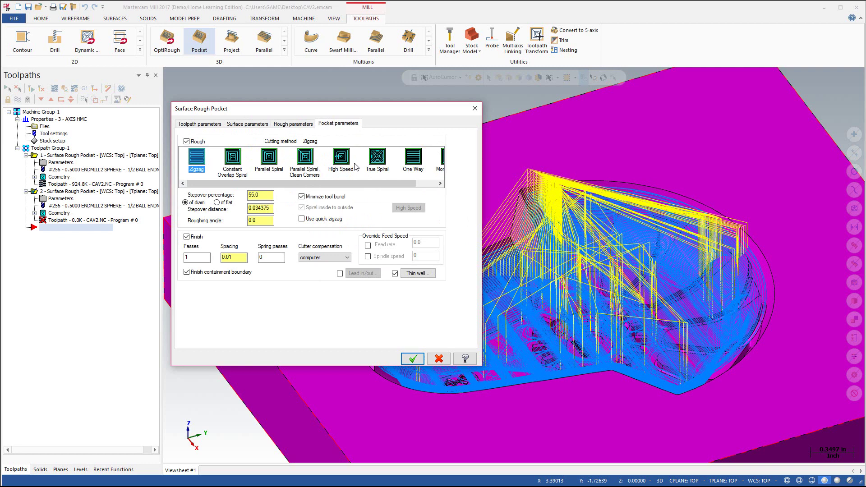
{"action": "left_click_drag", "start_coordinate": [356, 190], "coordinate": [361, 190]}
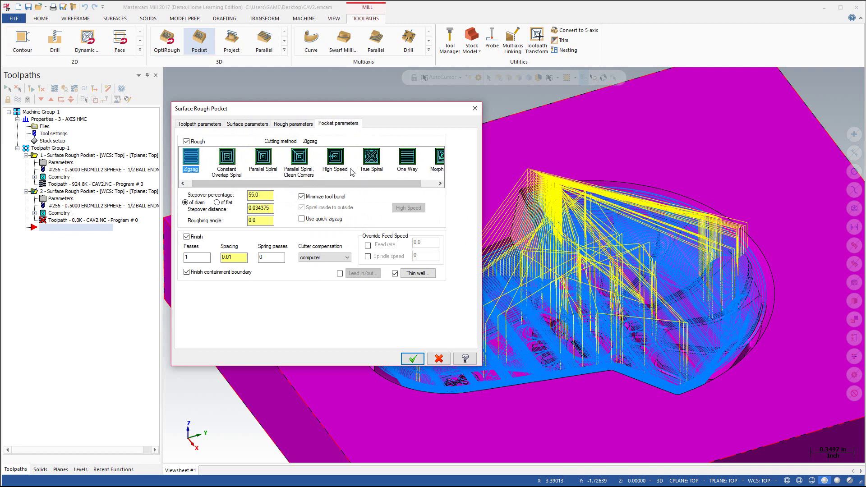
{"action": "left_click", "coordinate": [336, 161]}
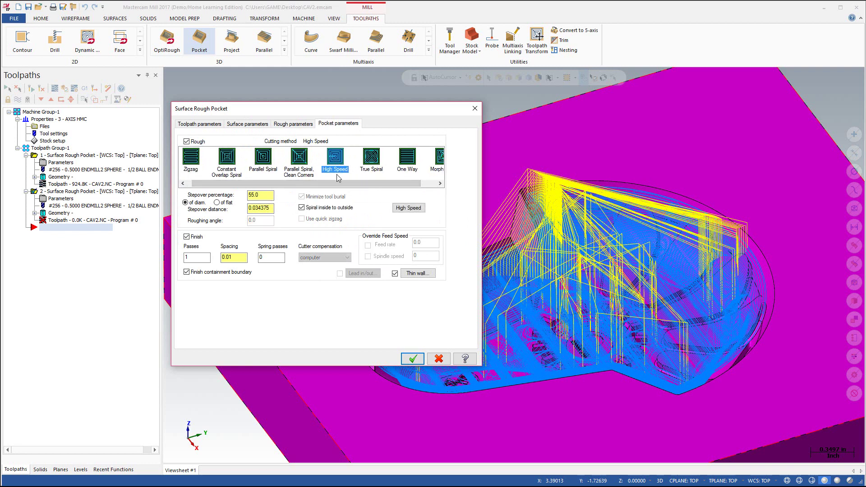
{"action": "left_click", "coordinate": [229, 256]}
{"action": "left_click", "coordinate": [412, 359]}
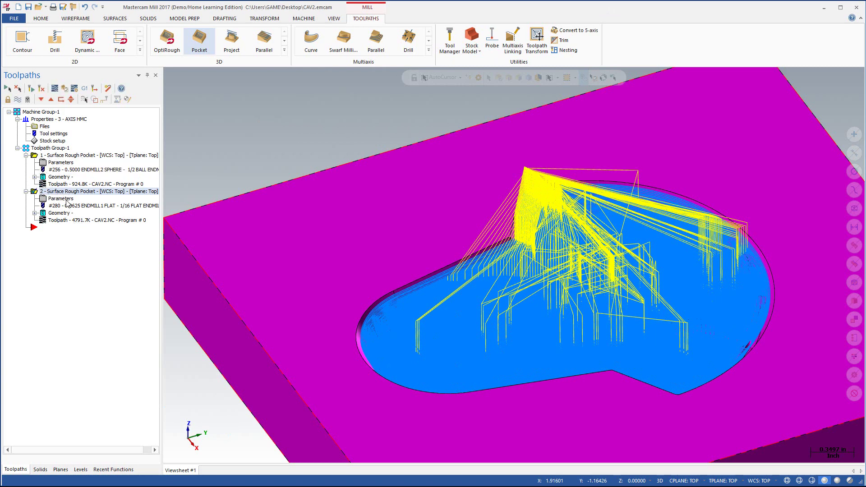
- Select all operations in Machine Group-1 and run the Verify simulation of both pocket toolpaths at increased playback speed
{"action": "left_click", "coordinate": [41, 113]}
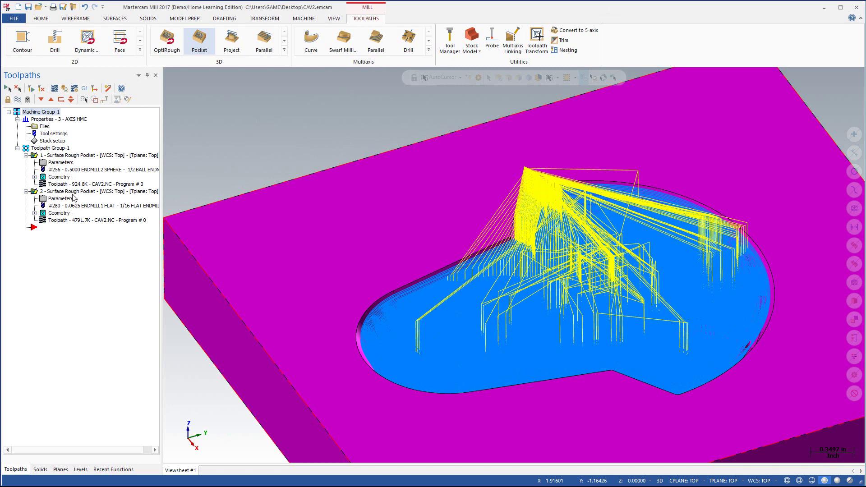
{"action": "left_click", "coordinate": [65, 89]}
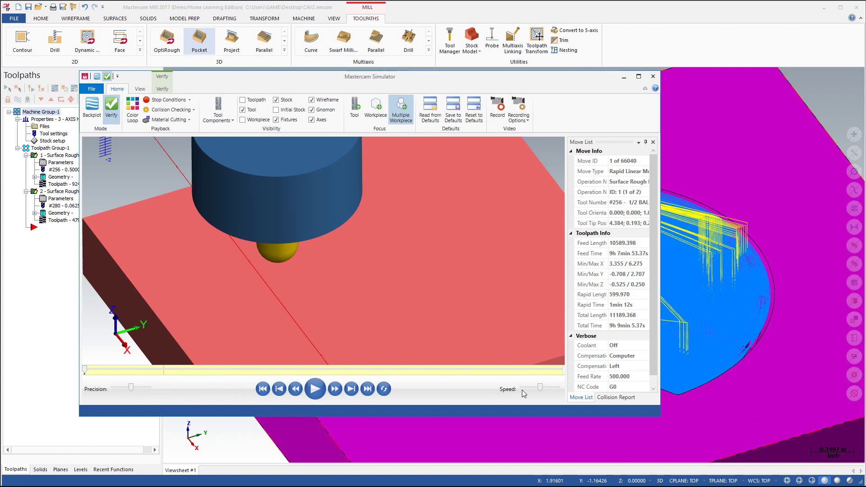
{"action": "left_click_drag", "start_coordinate": [542, 391], "coordinate": [551, 394]}
{"action": "left_click", "coordinate": [315, 388]}
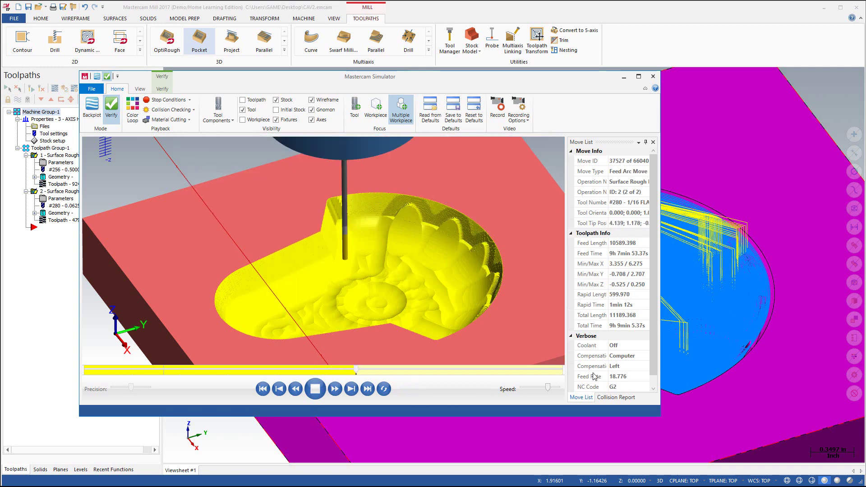
{"action": "left_click_drag", "start_coordinate": [547, 388], "coordinate": [556, 390]}
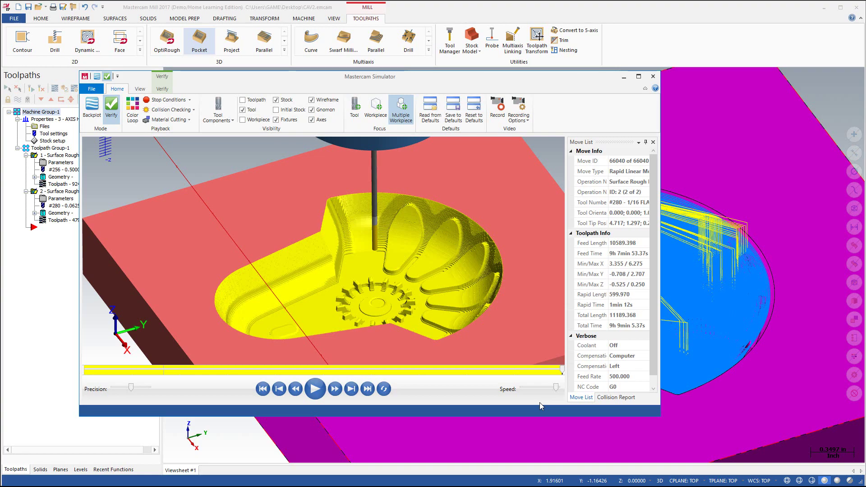
- Inspect the simulated cavity's gear-shaped detail and surrounding walls up close, and close the simulator
{"action": "scroll", "coordinate": [388, 291], "scroll_direction": "up", "scroll_amount": 6}
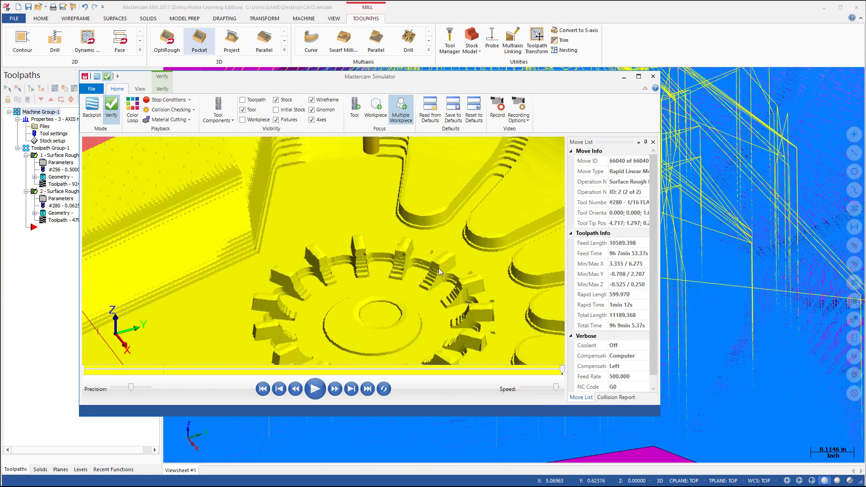
{"action": "scroll", "coordinate": [431, 277], "scroll_direction": "down", "scroll_amount": 3}
{"action": "middle_click_drag", "start_coordinate": [433, 283], "coordinate": [447, 262]}
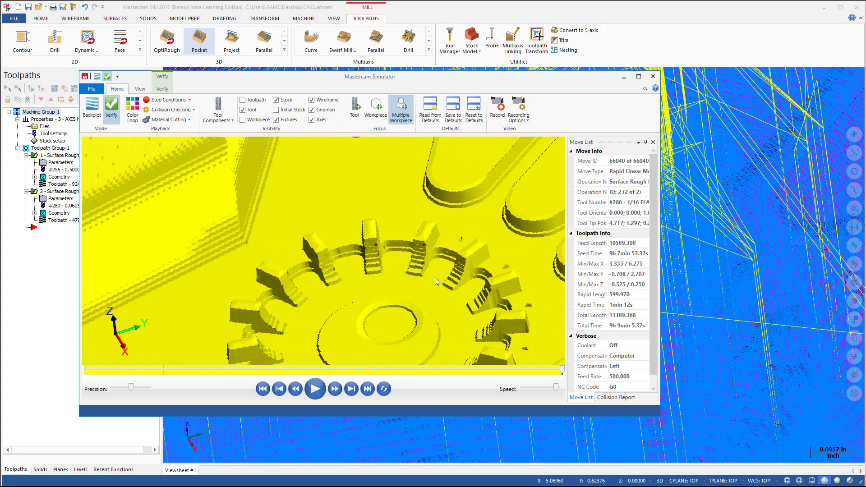
{"action": "scroll", "coordinate": [434, 281], "scroll_direction": "down", "scroll_amount": 5}
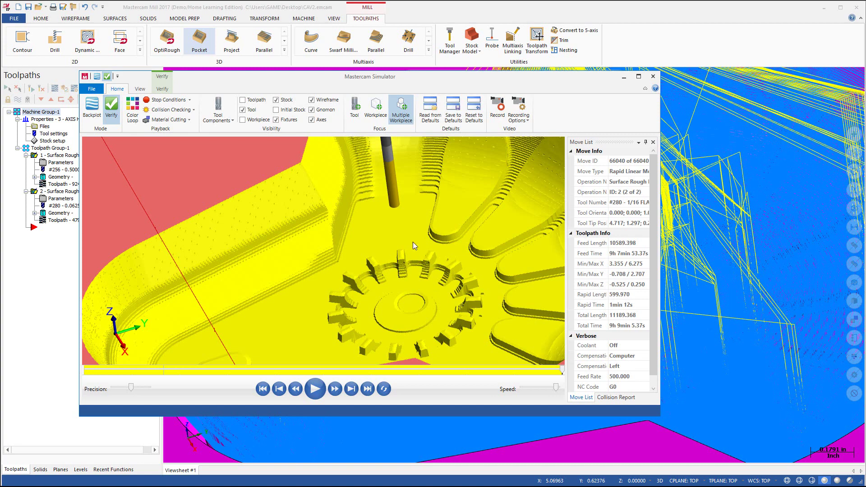
{"action": "scroll", "coordinate": [413, 301], "scroll_direction": "down", "scroll_amount": 3}
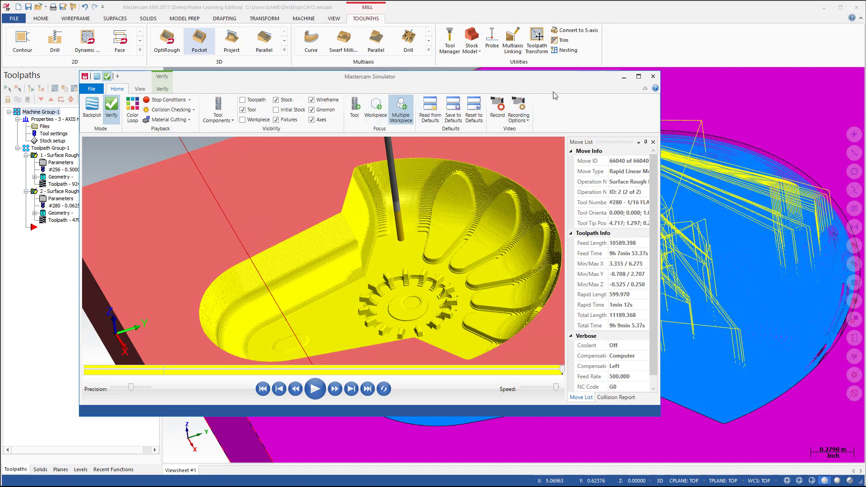
{"action": "left_click", "coordinate": [653, 76]}
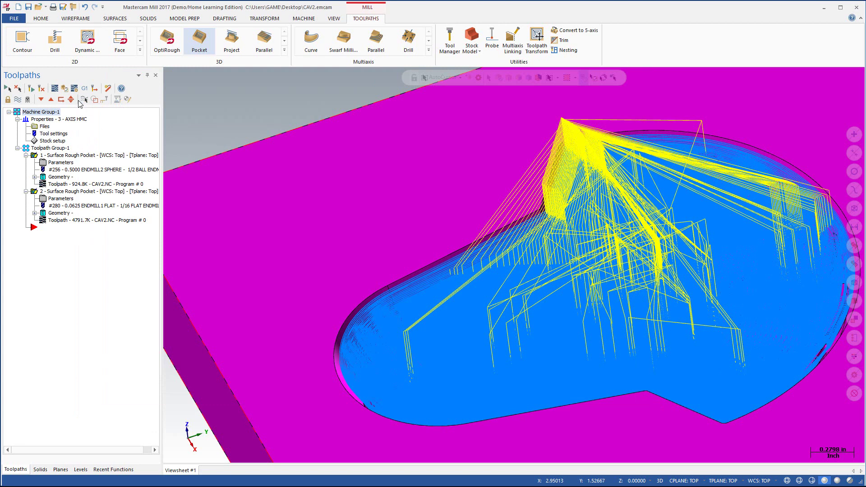